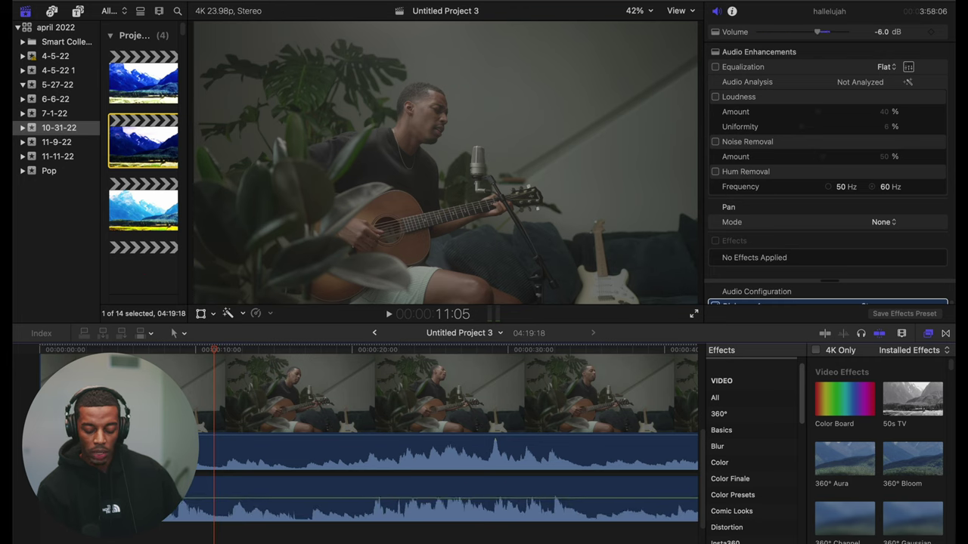
# Select the hallelujah audio clip, play from about 8 seconds, and slide it slightly earlier
pyautogui.click(175, 515)
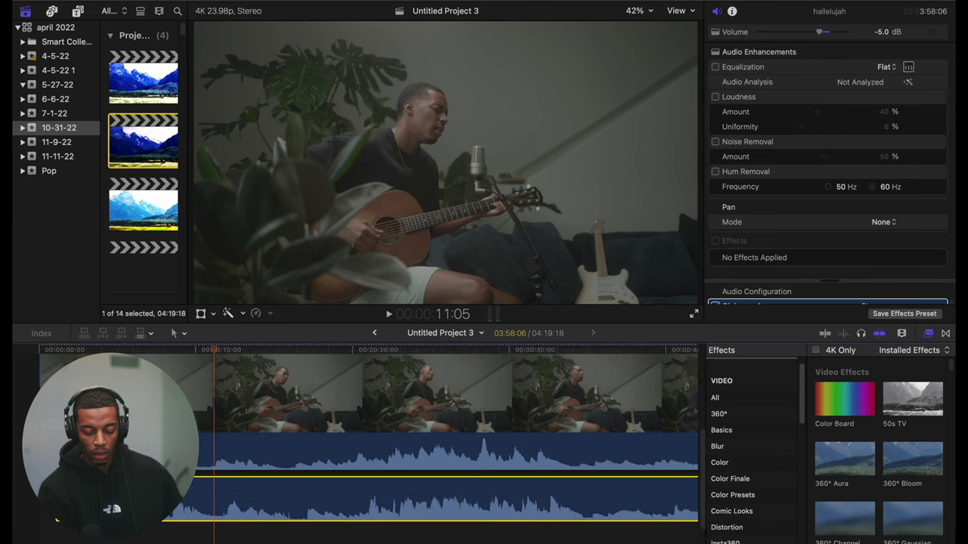
pyautogui.scroll(5, 179, 359)
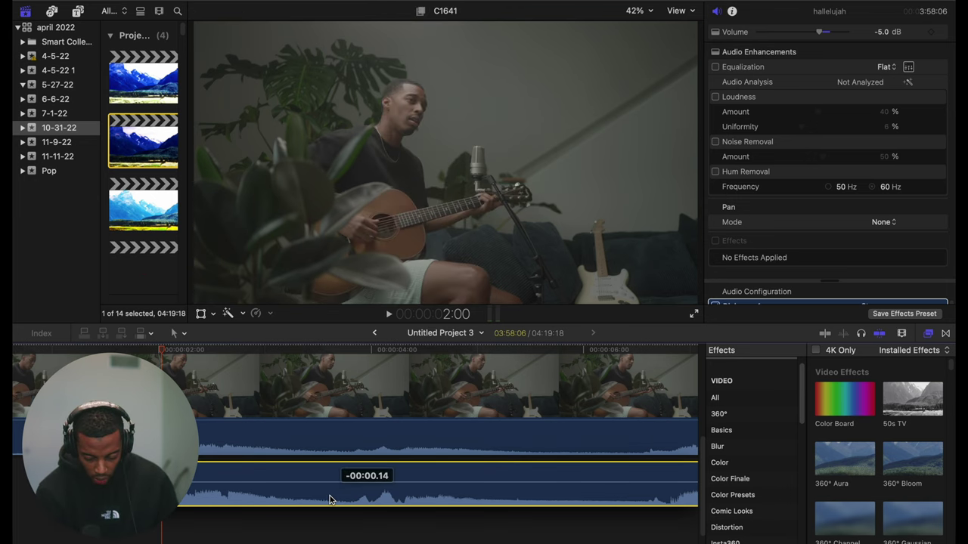
pyautogui.hscroll(5, 329, 500)
pyautogui.hscroll(5, 330, 499)
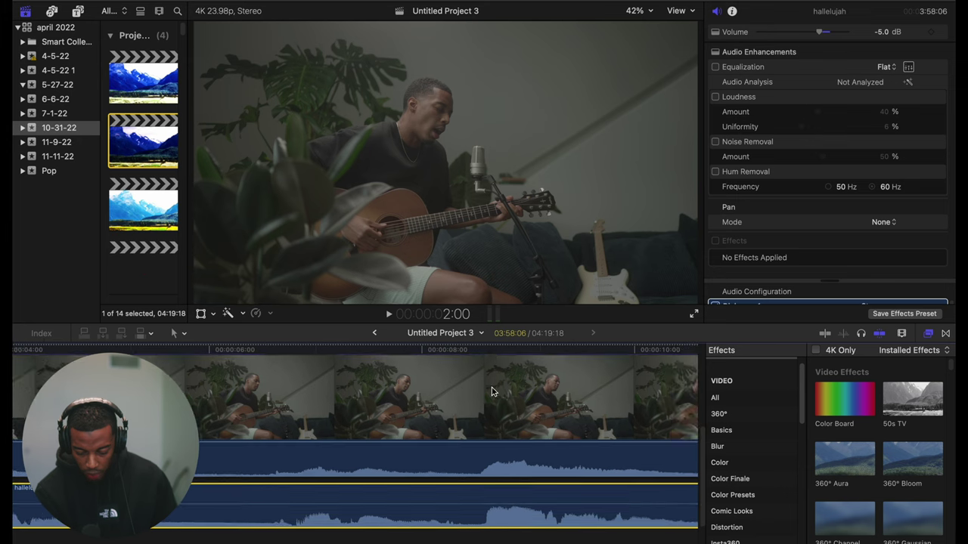
pyautogui.click(471, 352)
pyautogui.press('space')
pyautogui.moveTo(533, 502); pyautogui.dragTo(503, 499)
# Replay from 8 seconds and nudge the song audio earlier until it syncs with the video
pyautogui.click(469, 350)
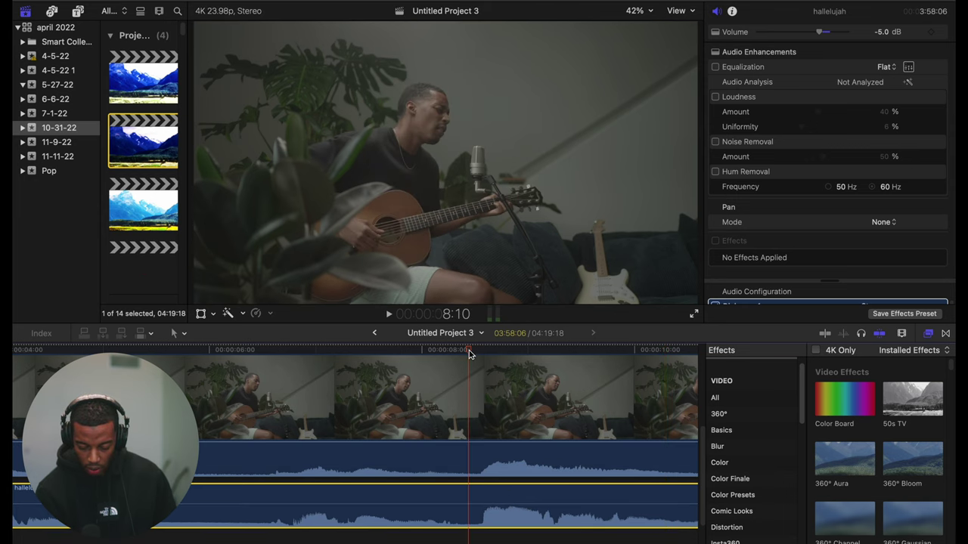
pyautogui.press('space')
pyautogui.moveTo(521, 467); pyautogui.dragTo(518, 518)
pyautogui.click(471, 350)
pyautogui.press('space')
pyautogui.press('space')
pyautogui.moveTo(492, 496); pyautogui.dragTo(491, 478)
pyautogui.moveTo(484, 359); pyautogui.dragTo(475, 358)
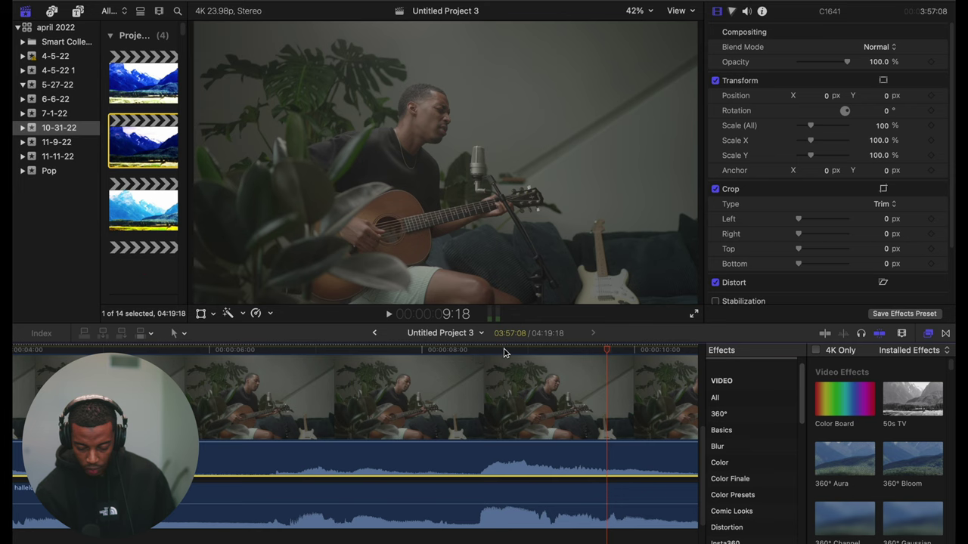
# Zoom in and play back from 8 and 14 seconds to check the sync
pyautogui.click(482, 350)
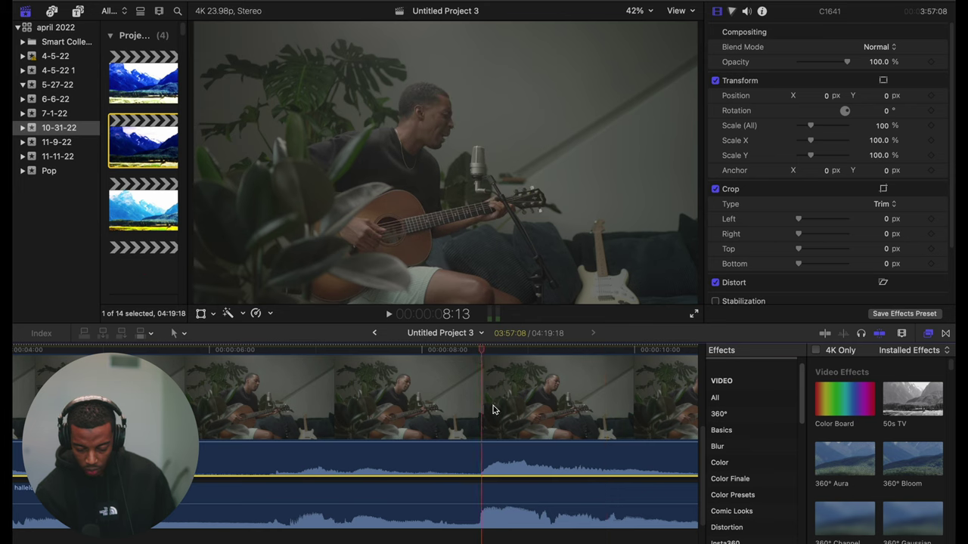
pyautogui.press('super+equal')
pyautogui.press('super+equal')
pyautogui.press('super+equal')
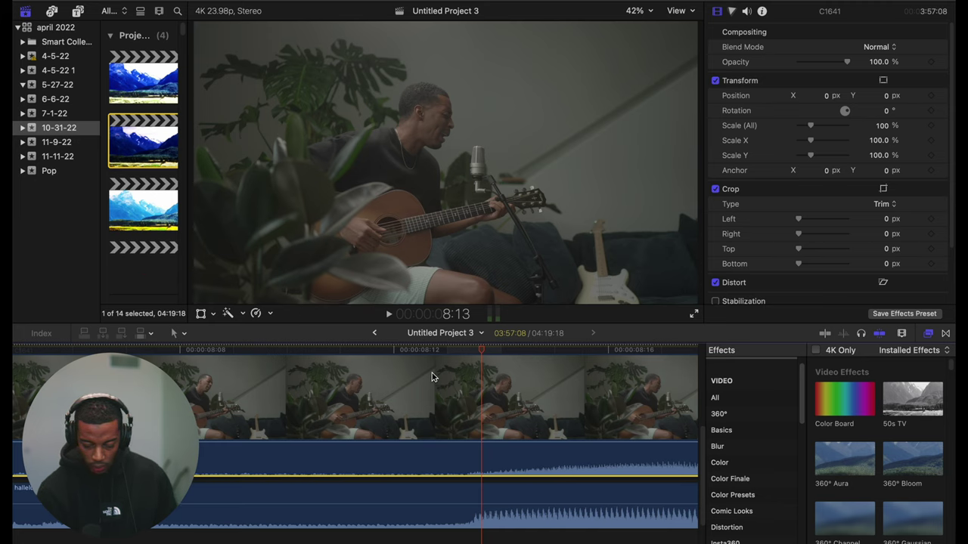
pyautogui.press('space')
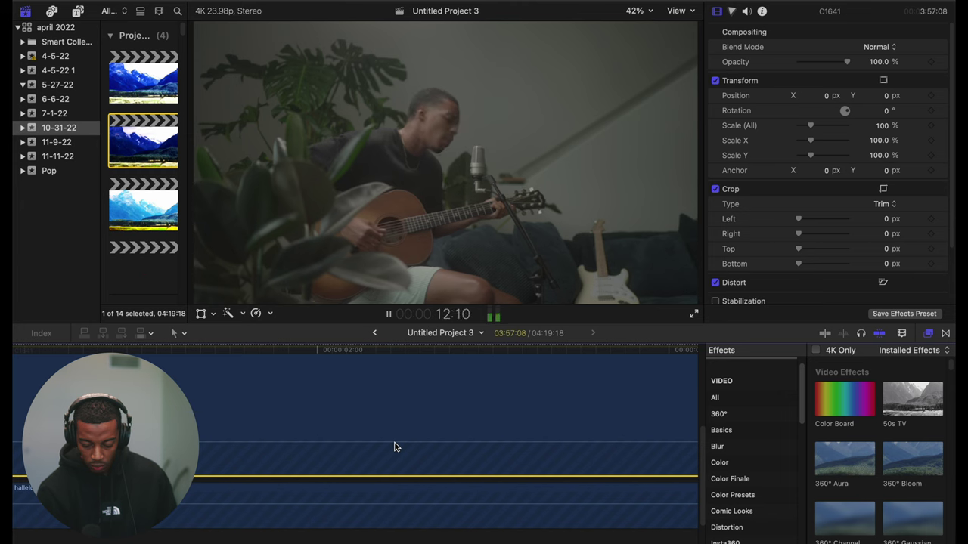
pyautogui.press('space')
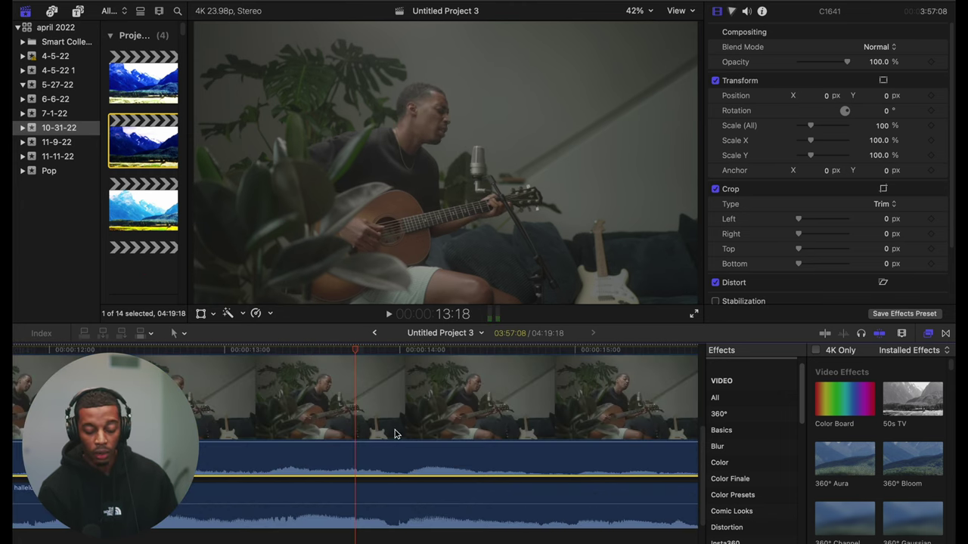
pyautogui.click(406, 350)
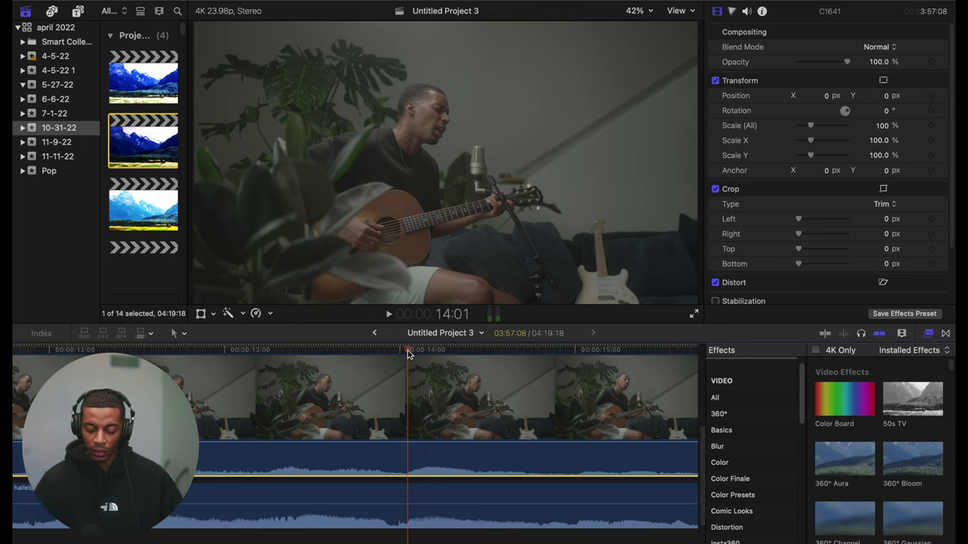
pyautogui.press('space')
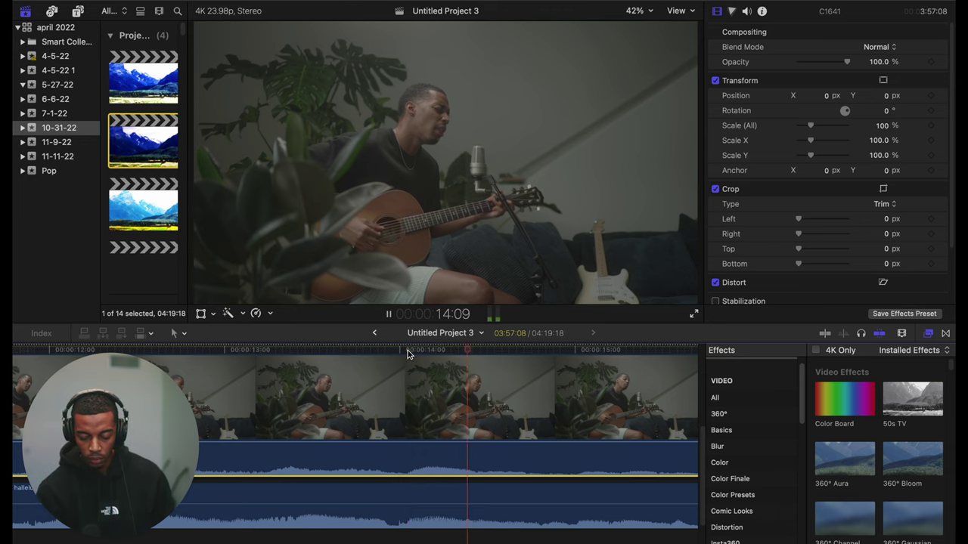
pyautogui.press('space')
# Pull the guitar video's camera audio volume all the way down and review with the timeline zoomed out
pyautogui.click(417, 450)
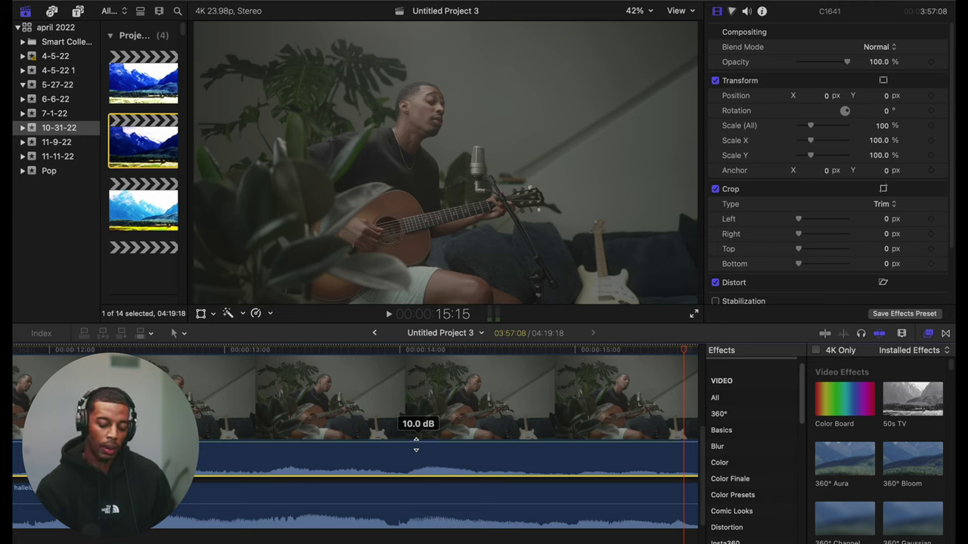
pyautogui.moveTo(416, 446); pyautogui.dragTo(415, 476)
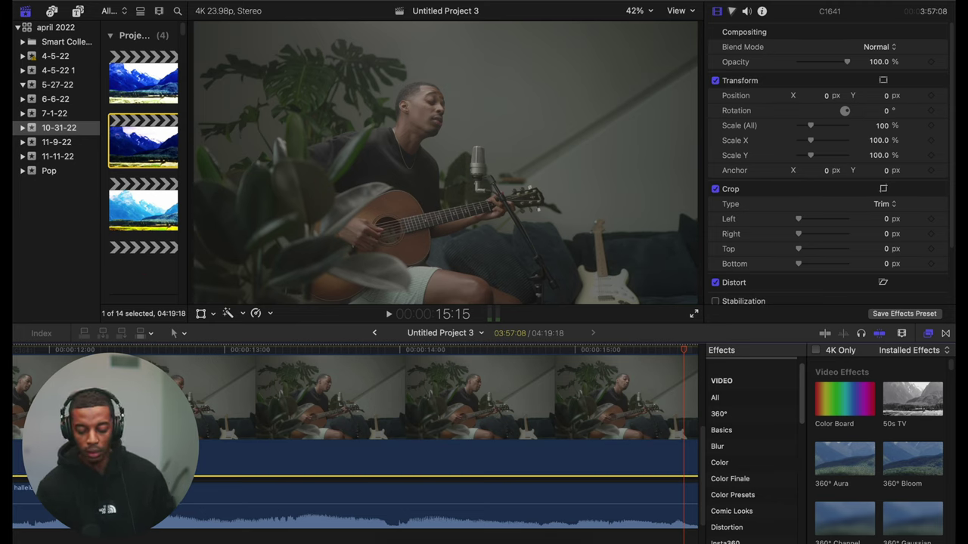
pyautogui.press('super+minus')
pyautogui.press('space')
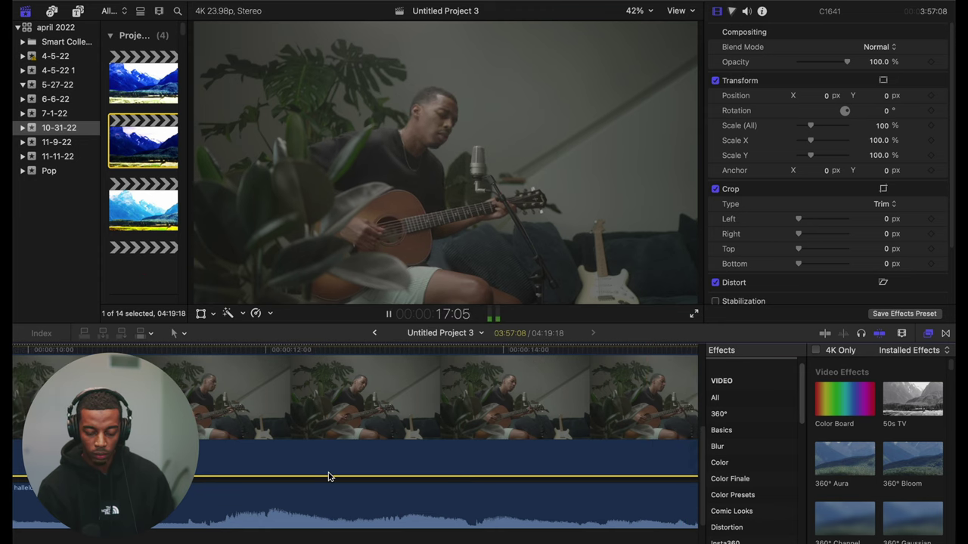
pyautogui.press('super+minus')
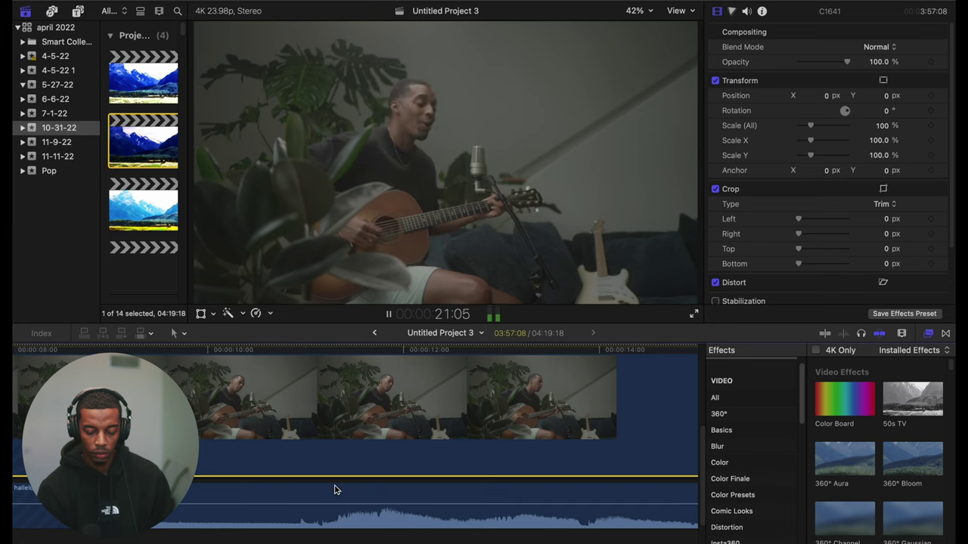
pyautogui.press('space')
pyautogui.press('super+minus')
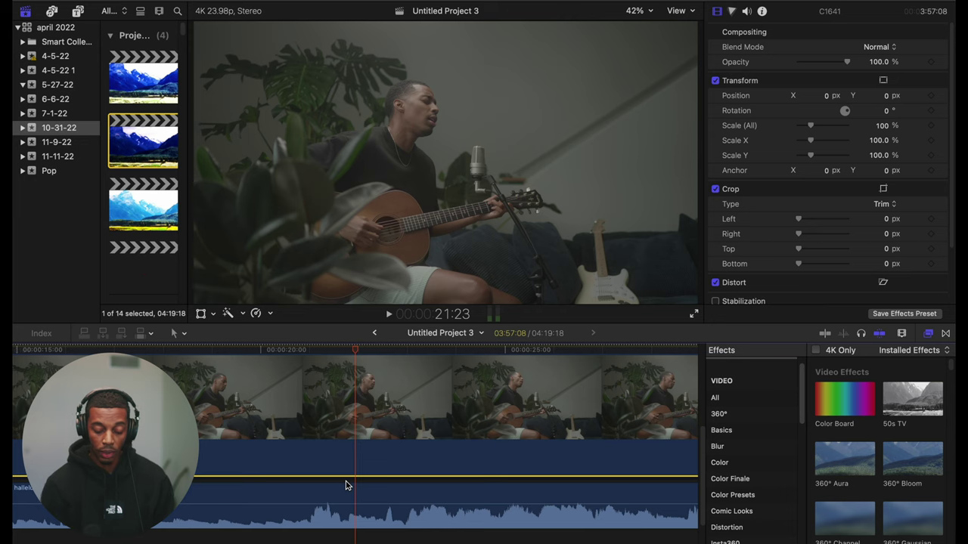
pyautogui.press('super+minus')
pyautogui.press('super+minus')
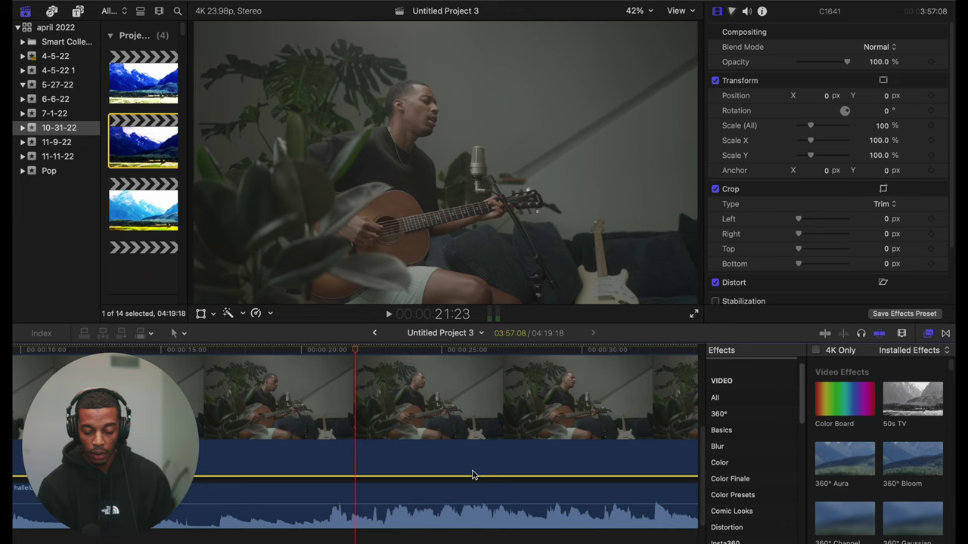
pyautogui.scroll(5, 233, 454)
pyautogui.click(303, 462)
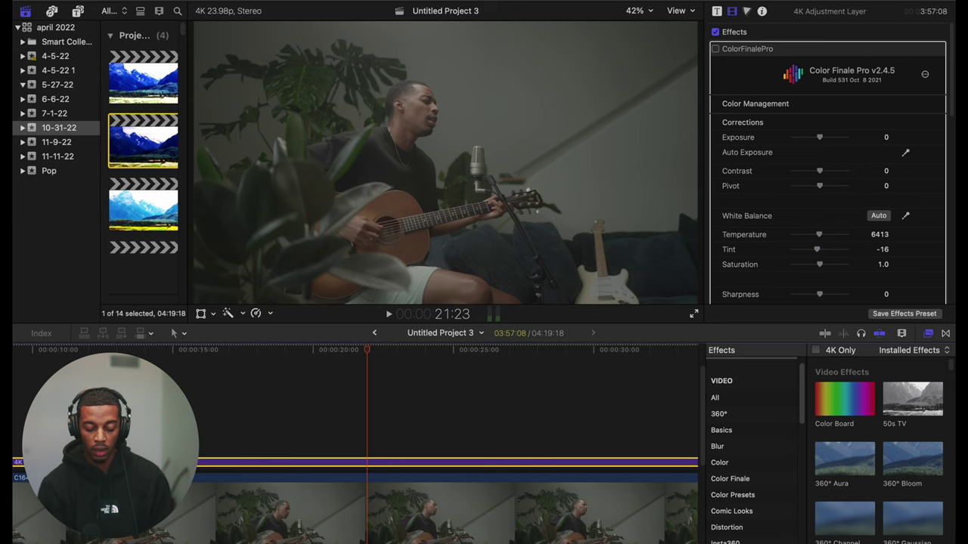
pyautogui.press('super+minus')
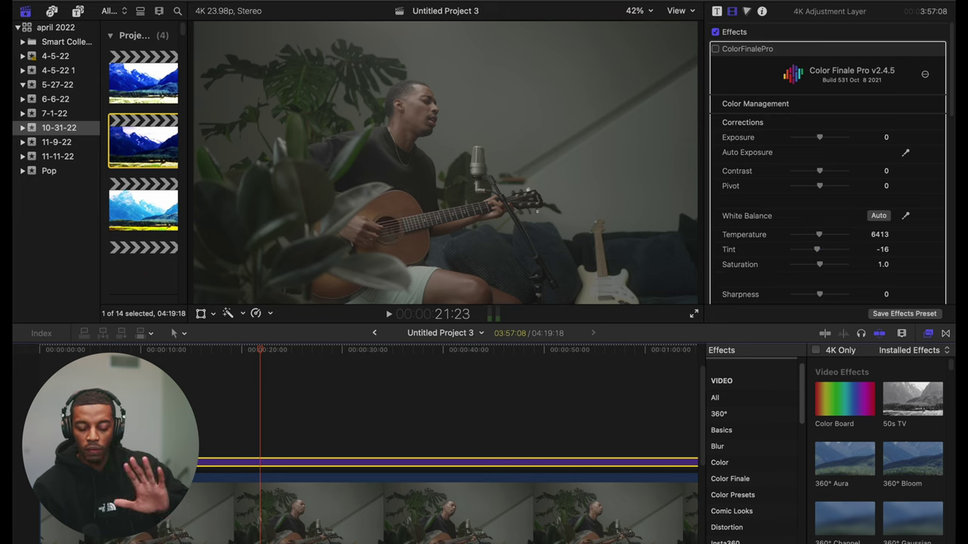
pyautogui.click(453, 506)
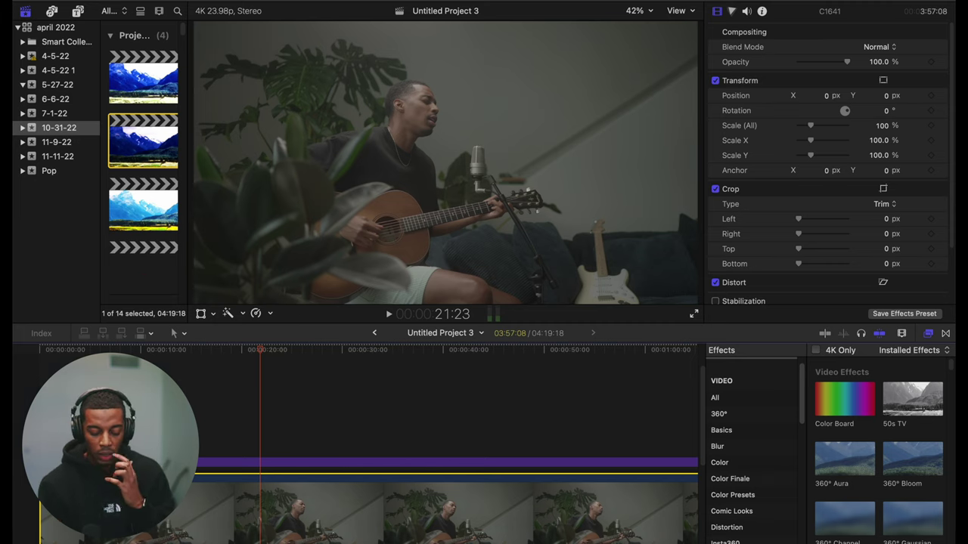
pyautogui.click(266, 462)
pyautogui.click(259, 488)
pyautogui.click(259, 463)
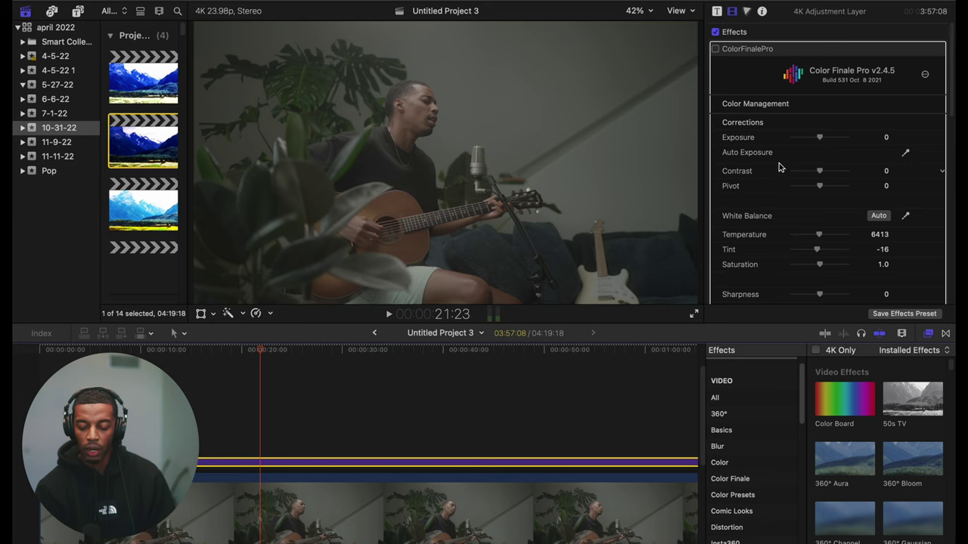
pyautogui.scroll(-5, 779, 167)
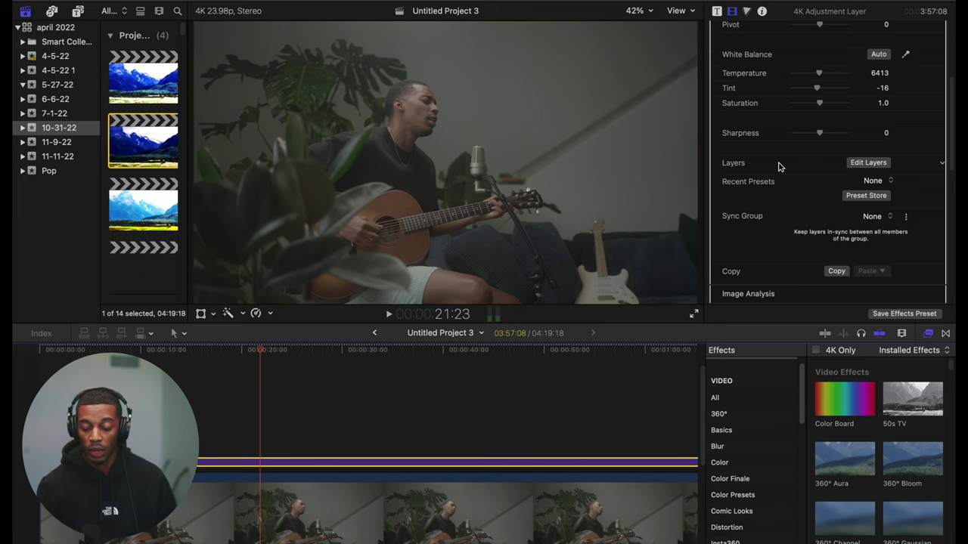
pyautogui.scroll(5, 780, 165)
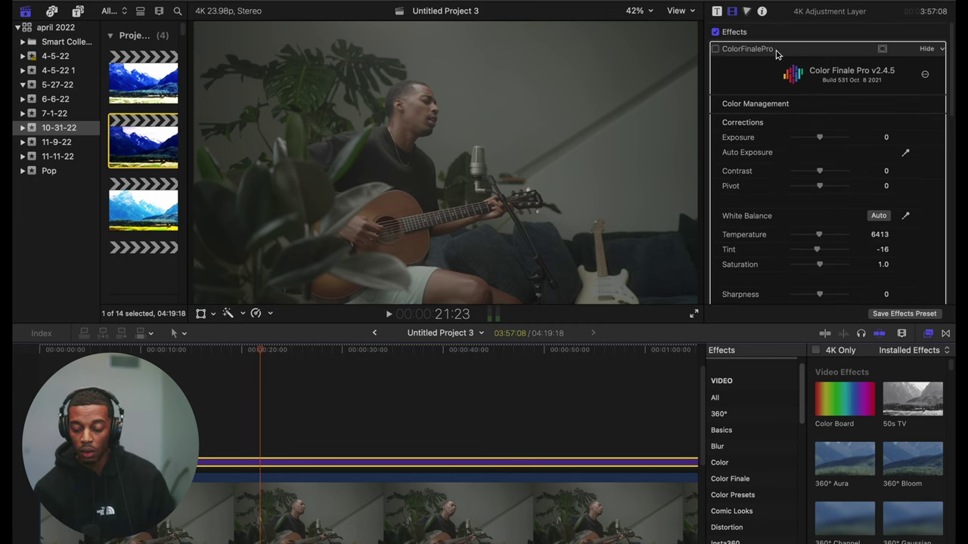
pyautogui.click(744, 51)
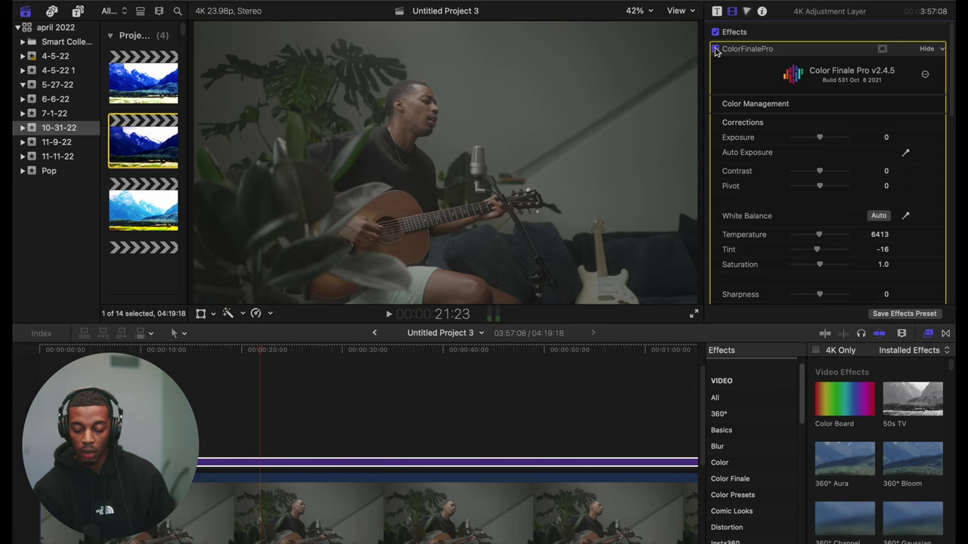
pyautogui.scroll(-2, 820, 130)
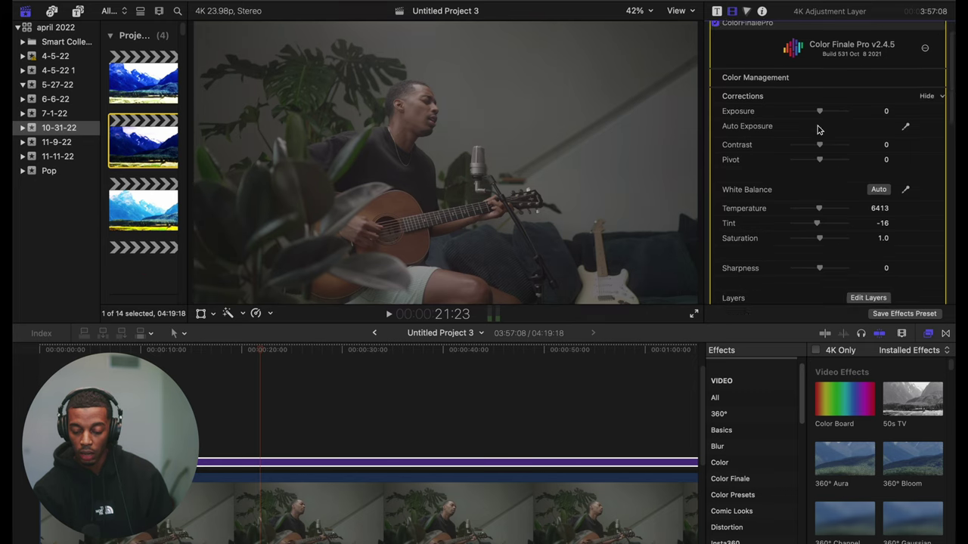
pyautogui.click(941, 62)
pyautogui.click(938, 69)
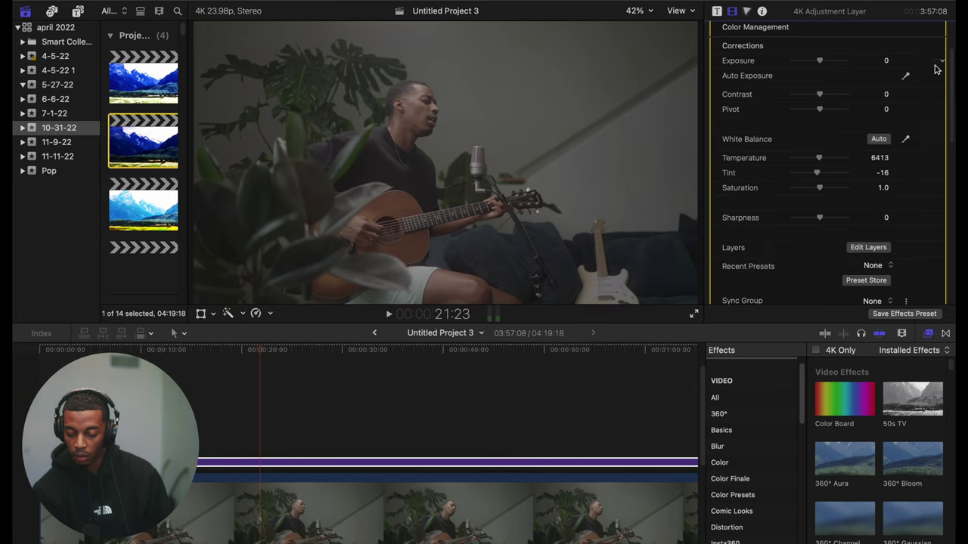
pyautogui.scroll(2, 938, 75)
pyautogui.click(942, 106)
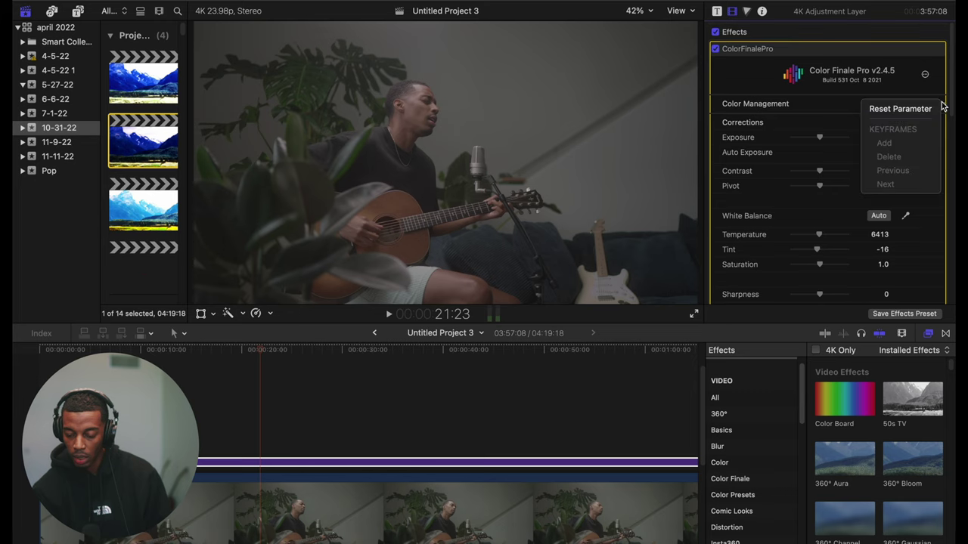
pyautogui.click(936, 108)
pyautogui.click(942, 69)
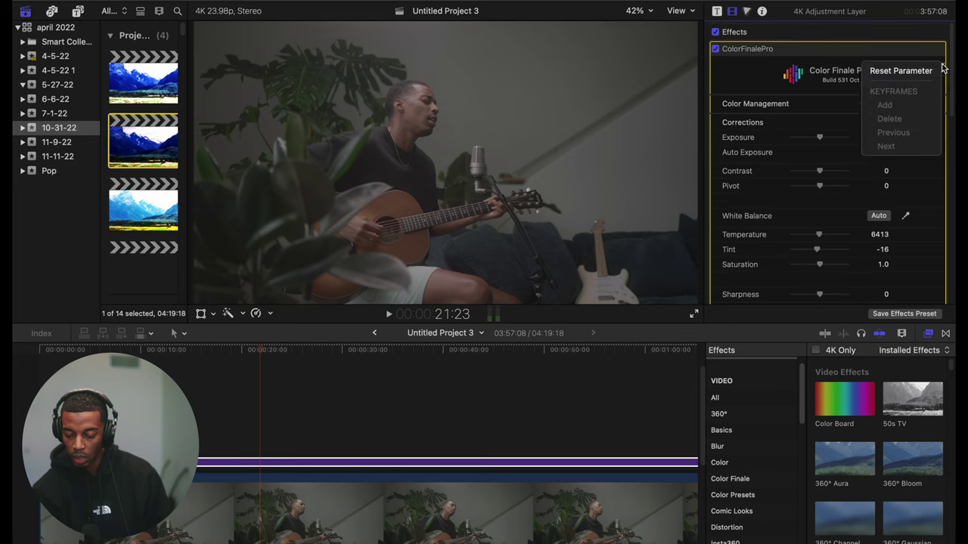
pyautogui.click(934, 69)
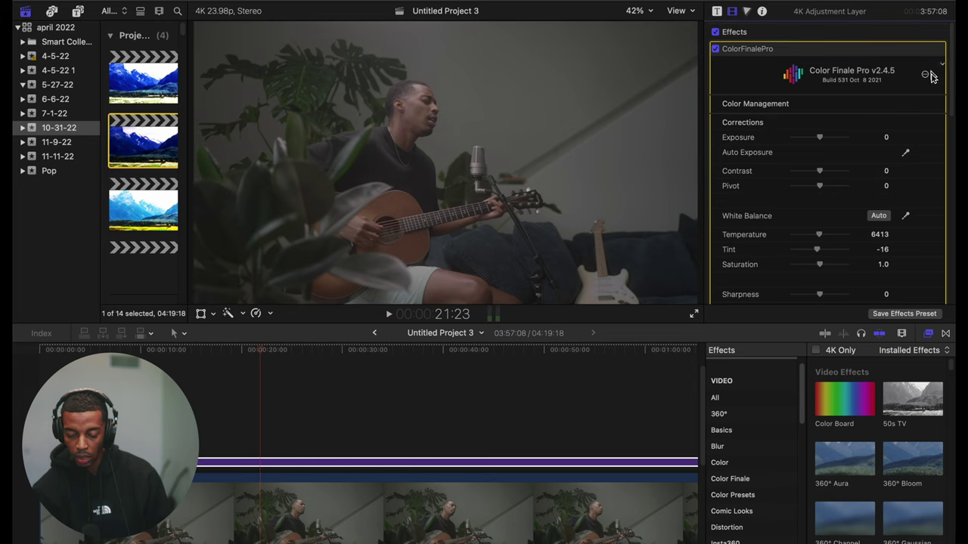
pyautogui.click(942, 217)
pyautogui.click(923, 224)
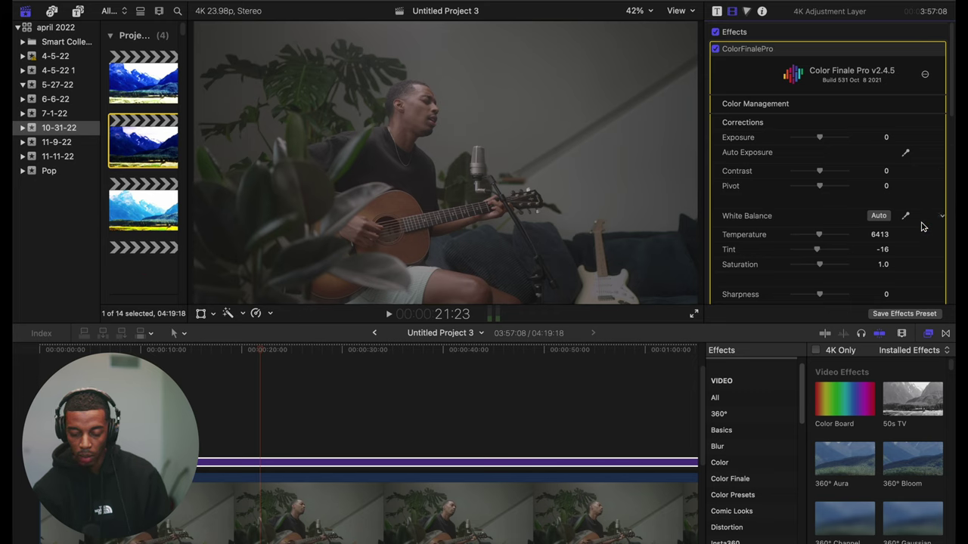
pyautogui.scroll(-5, 922, 227)
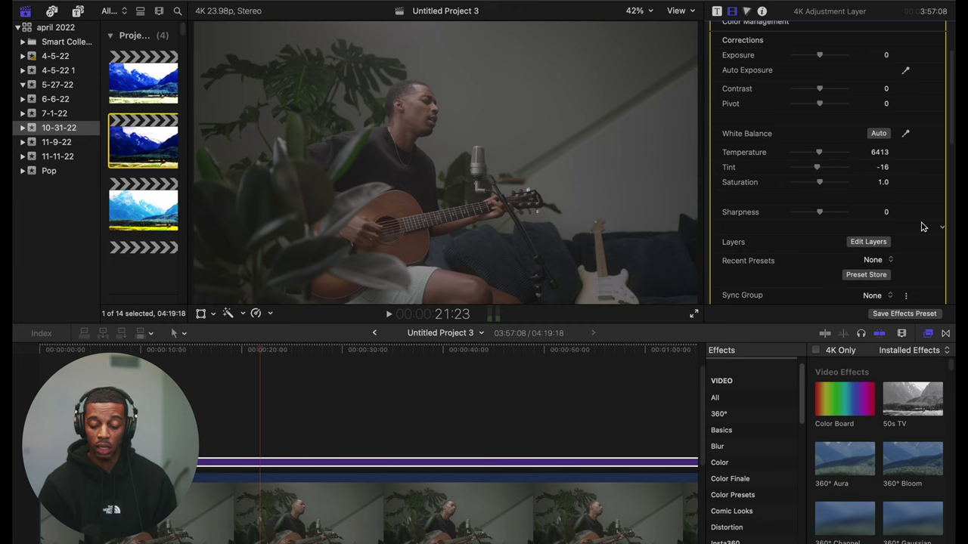
pyautogui.scroll(3, 923, 227)
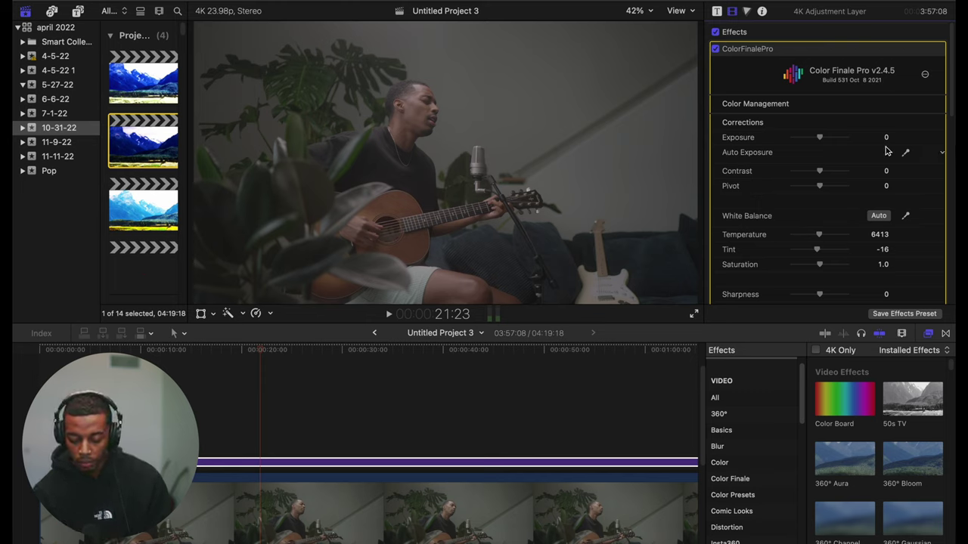
# Raise Color Finale exposure and add a Color Board with Global exposure slightly lowered
pyautogui.press('F2')
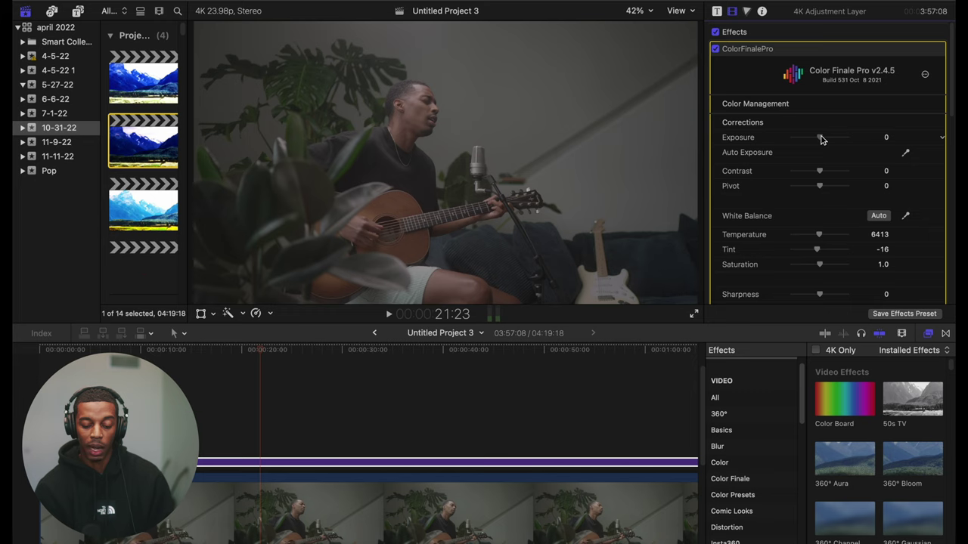
pyautogui.moveTo(822, 139); pyautogui.dragTo(829, 142)
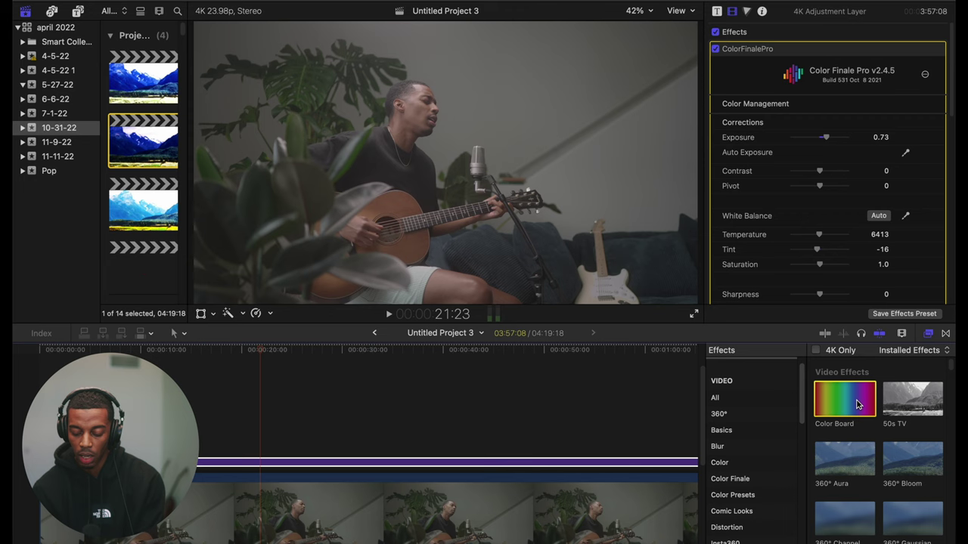
pyautogui.moveTo(856, 405); pyautogui.dragTo(558, 462)
pyautogui.scroll(-5, 795, 94)
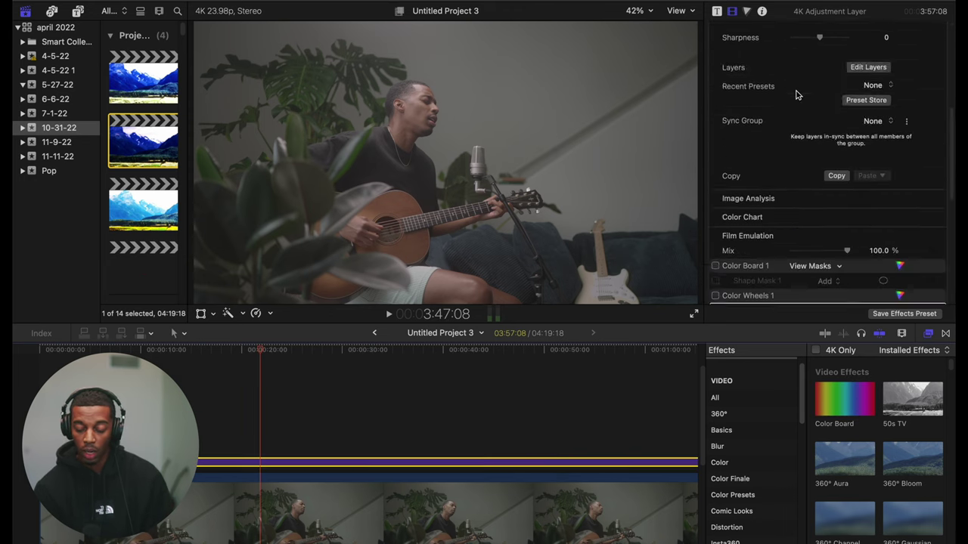
pyautogui.scroll(-3, 795, 95)
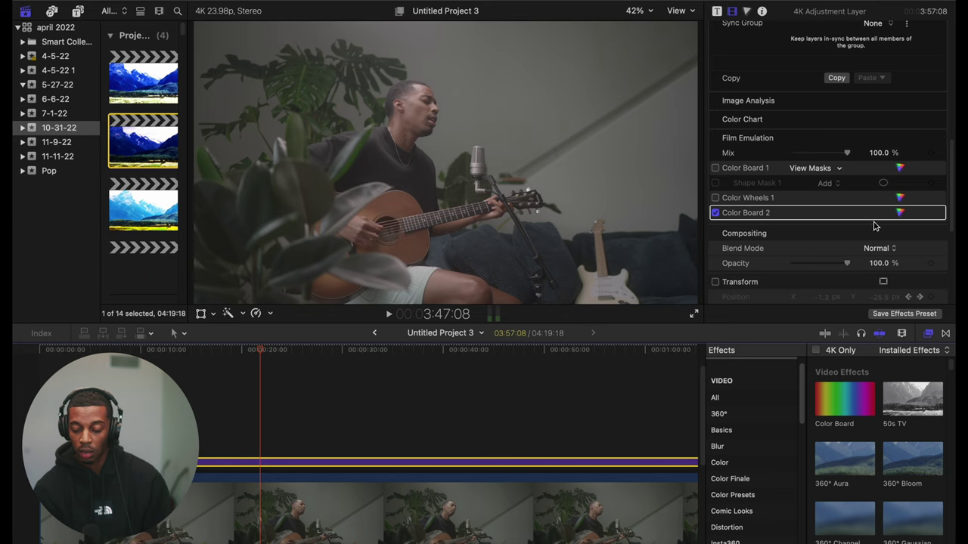
pyautogui.click(900, 213)
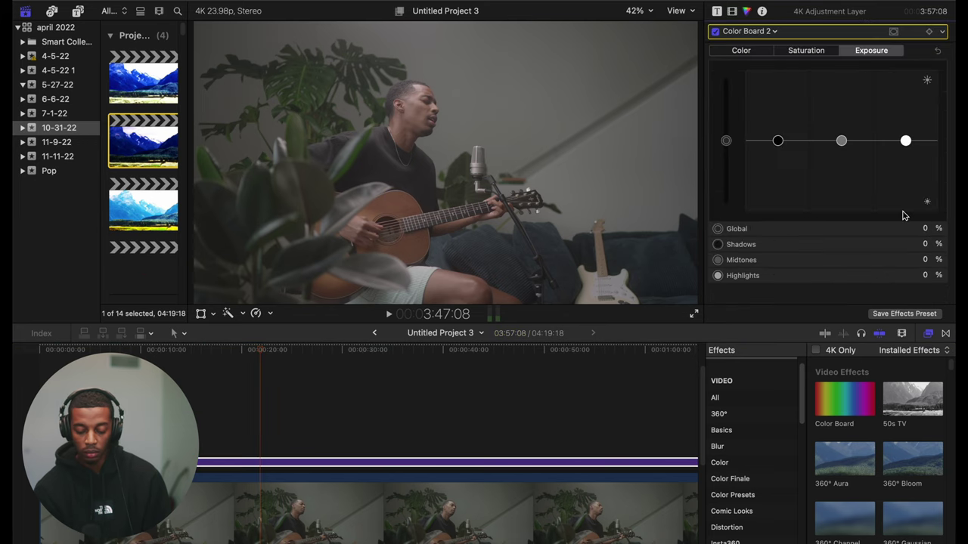
pyautogui.moveTo(729, 143)
pyautogui.mouseDown()
pyautogui.moveTo(730, 120)
pyautogui.moveTo(730, 165)
pyautogui.moveTo(730, 144)
pyautogui.mouseUp()
# Set Color Finale Exposure to 0.86 and raise Contrast to 11
pyautogui.click(732, 10)
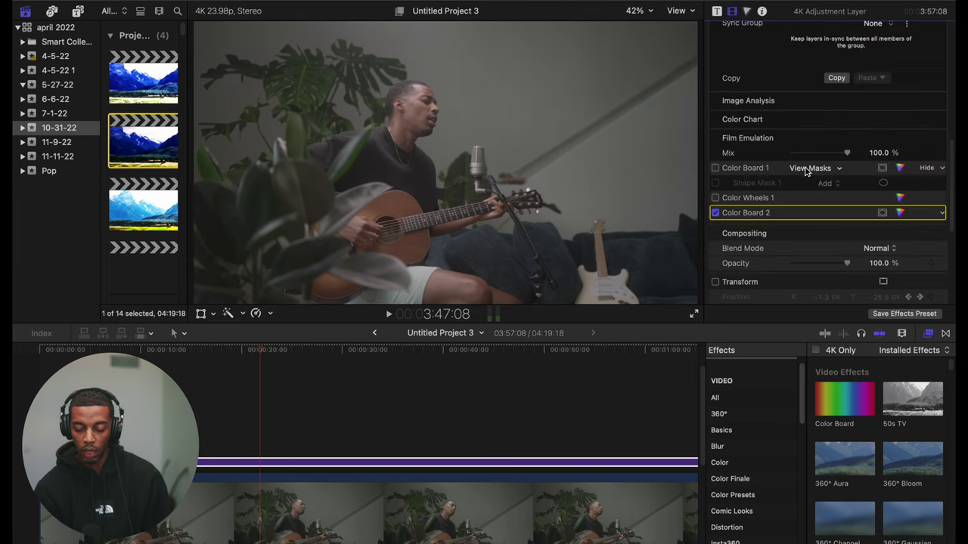
pyautogui.scroll(10, 781, 152)
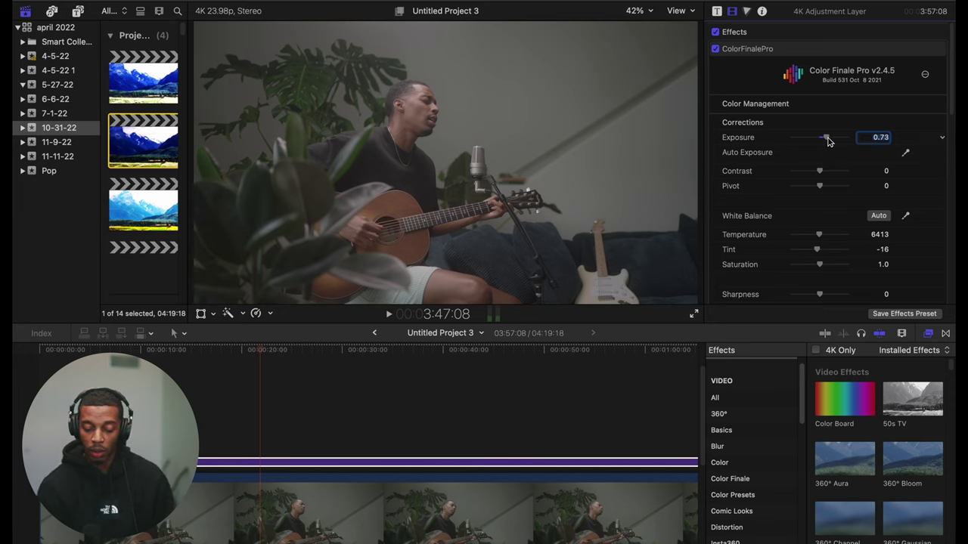
pyautogui.moveTo(827, 141); pyautogui.dragTo(829, 139)
pyautogui.moveTo(822, 174); pyautogui.dragTo(824, 175)
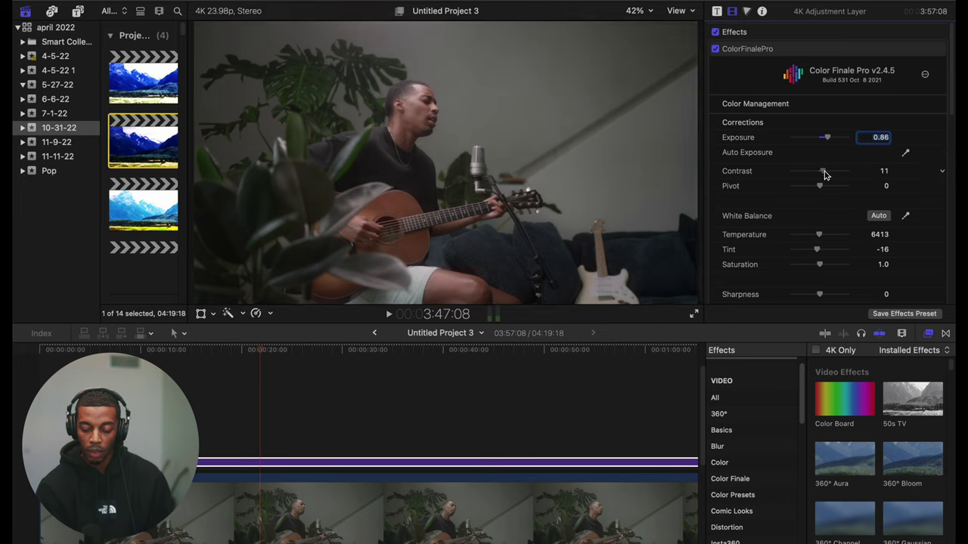
# Filter the Effects browser with 'color' and inspect the Color Wheels 1 controls
pyautogui.scroll(-10, 828, 226)
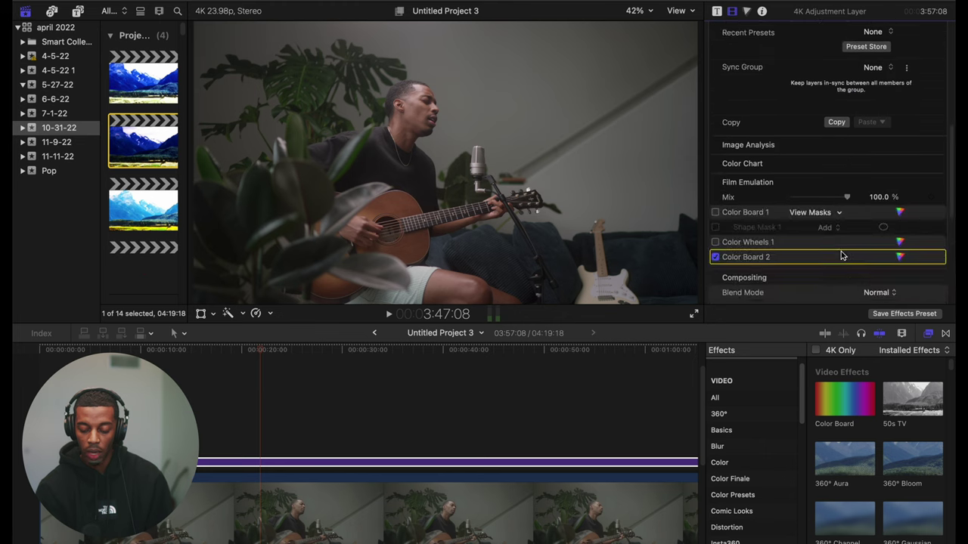
pyautogui.click(788, 221)
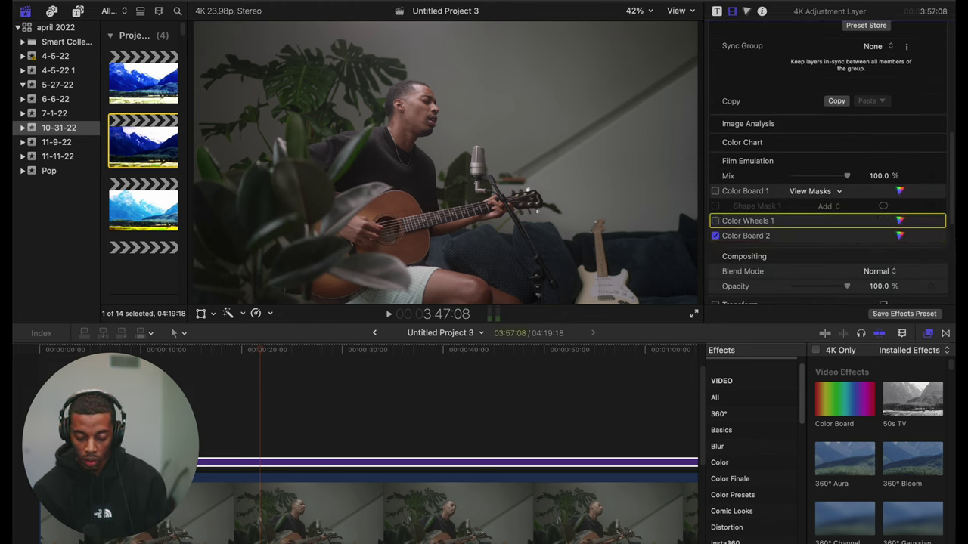
pyautogui.write('color')
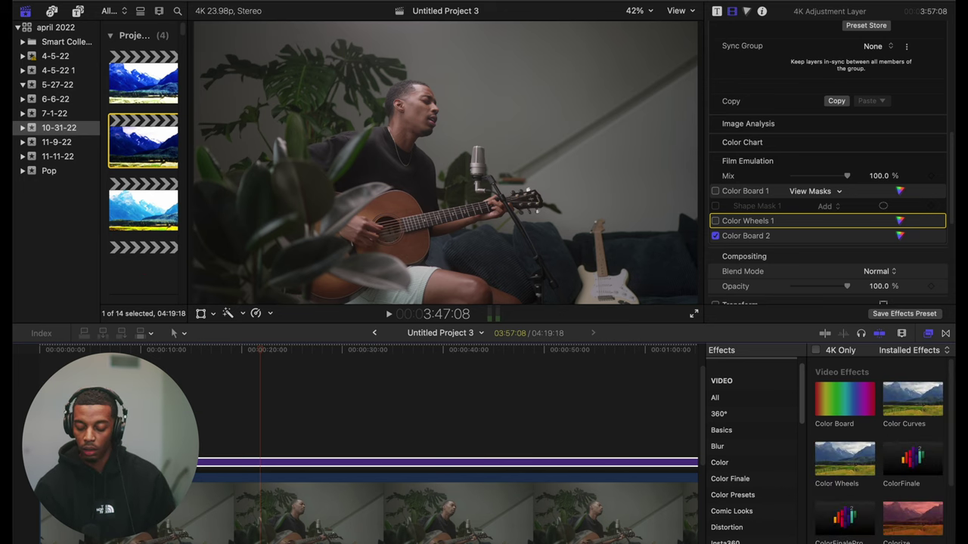
pyautogui.click(845, 475)
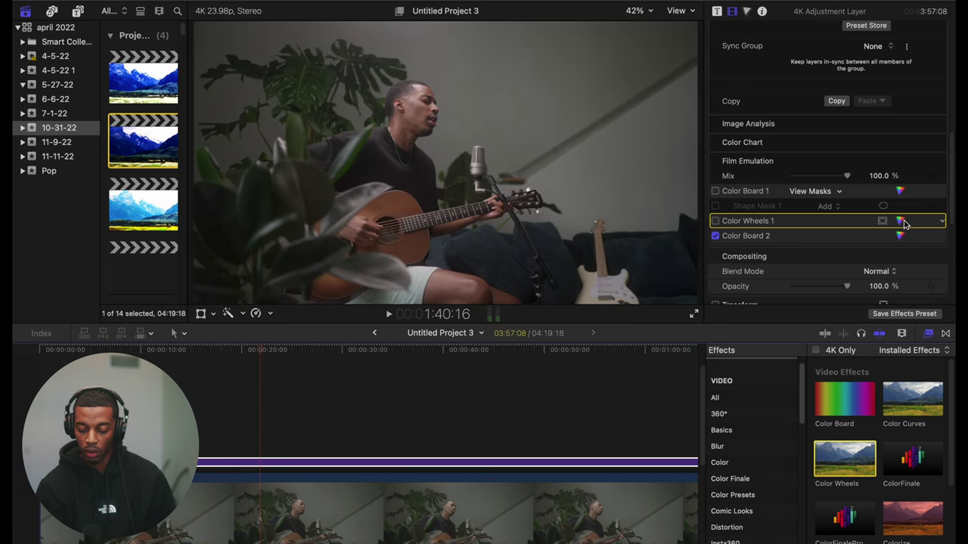
pyautogui.click(901, 220)
pyautogui.scroll(-5, 835, 126)
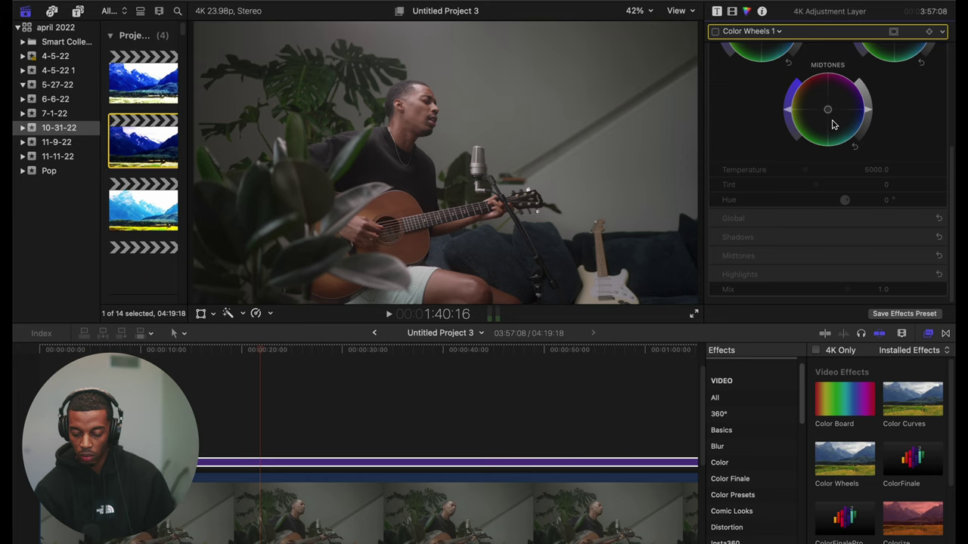
pyautogui.scroll(5, 833, 125)
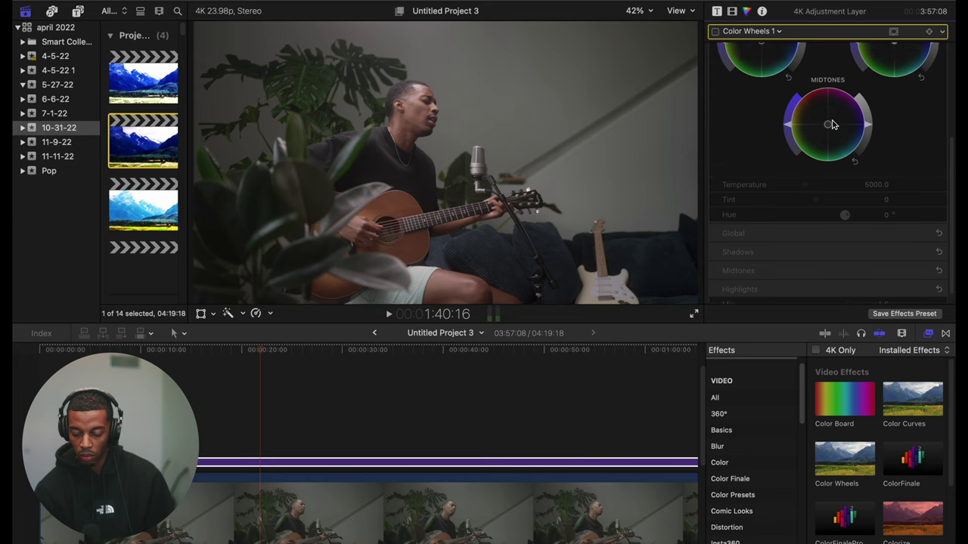
# Select Color Board 2 and bring up its exposure controls
pyautogui.click(733, 10)
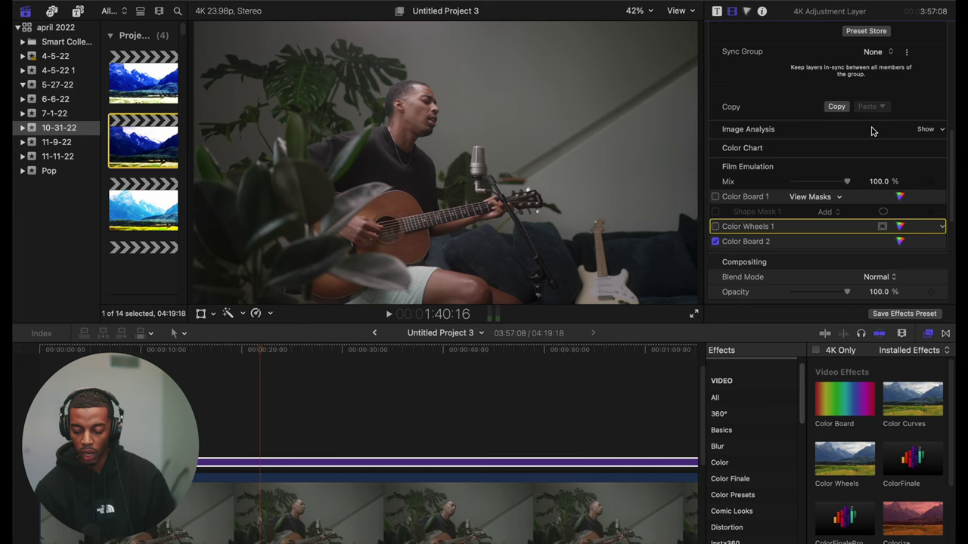
pyautogui.click(816, 244)
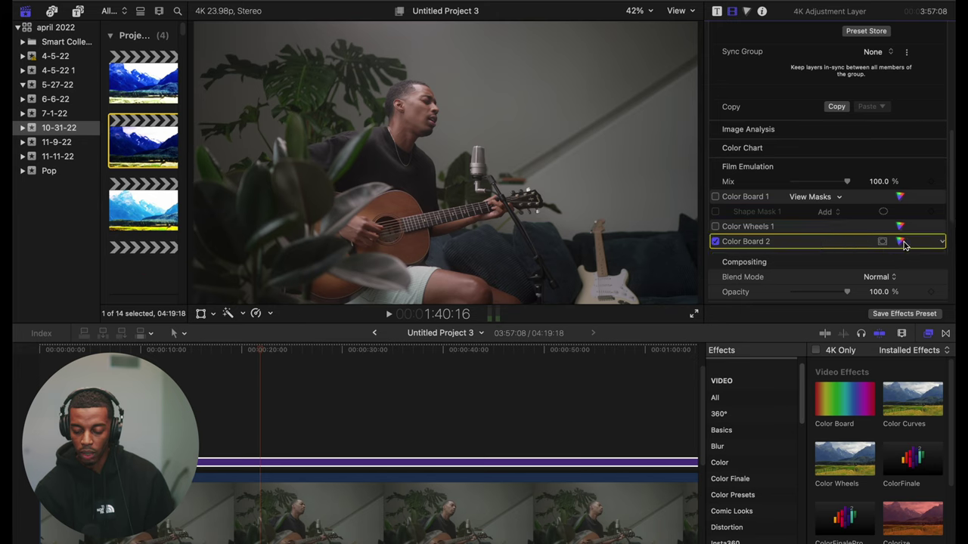
pyautogui.click(900, 242)
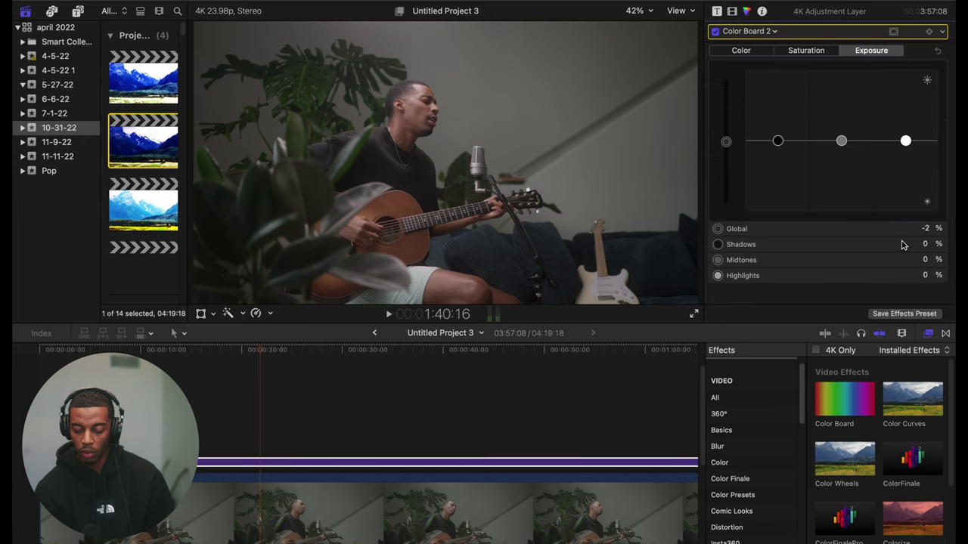
# Drag Color Board 2's Shadows exposure puck down to -5%
pyautogui.click(777, 142)
pyautogui.moveTo(779, 143); pyautogui.dragTo(778, 146)
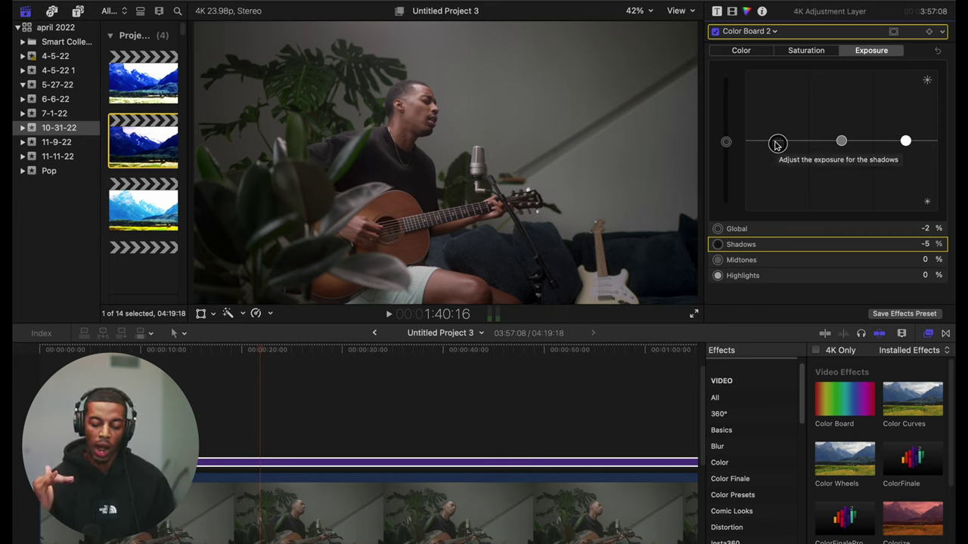
pyautogui.click(733, 12)
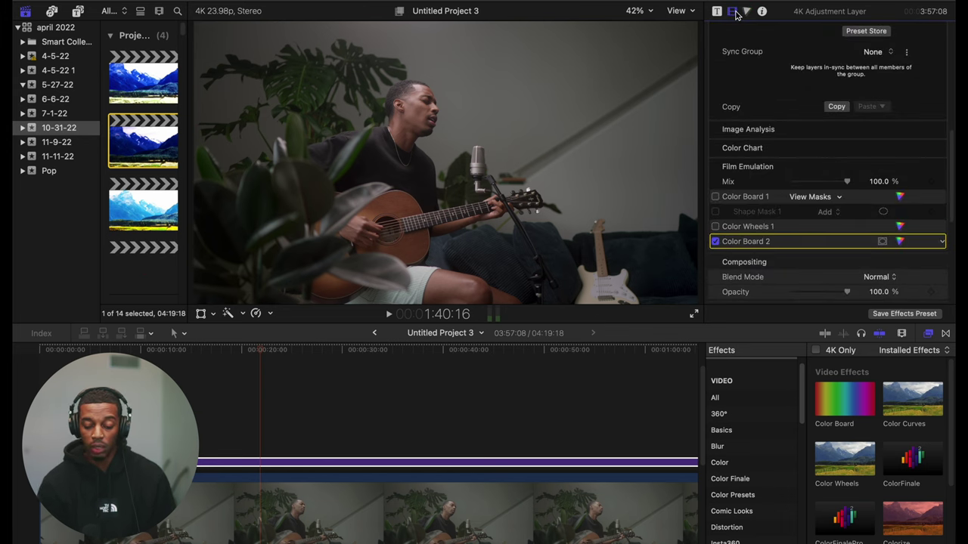
# Warm the Color Finale white balance Temperature to 7641
pyautogui.scroll(10, 759, 168)
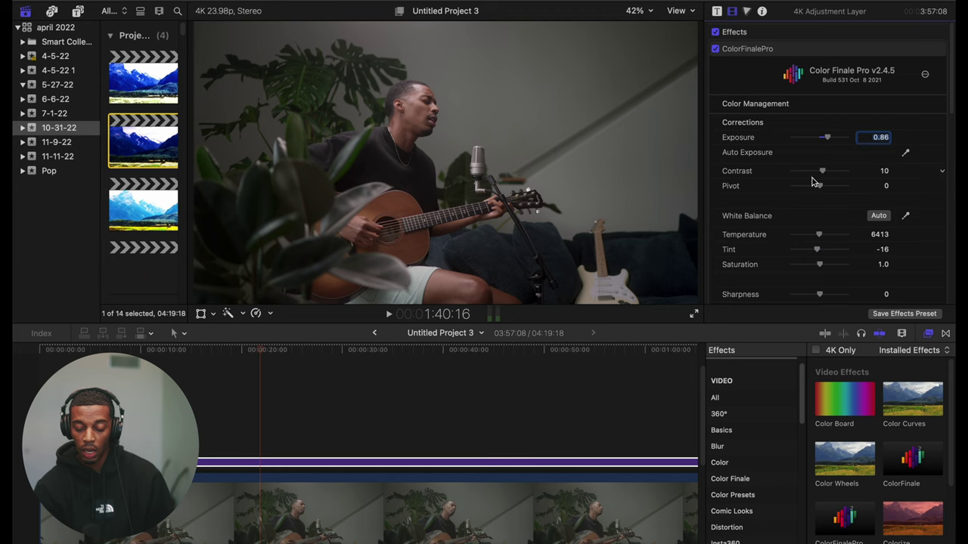
pyautogui.scroll(-3, 824, 162)
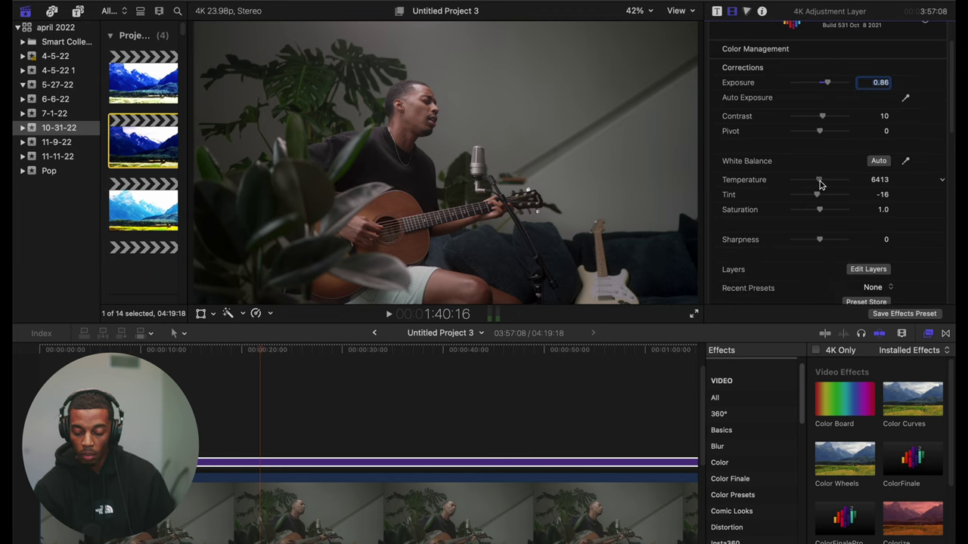
pyautogui.moveTo(820, 184); pyautogui.dragTo(828, 184)
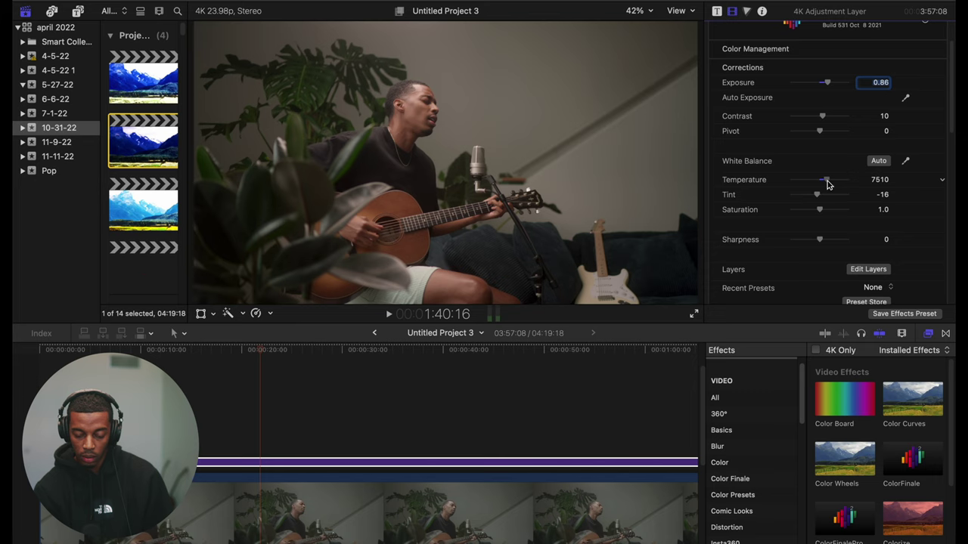
pyautogui.moveTo(827, 184); pyautogui.dragTo(828, 184)
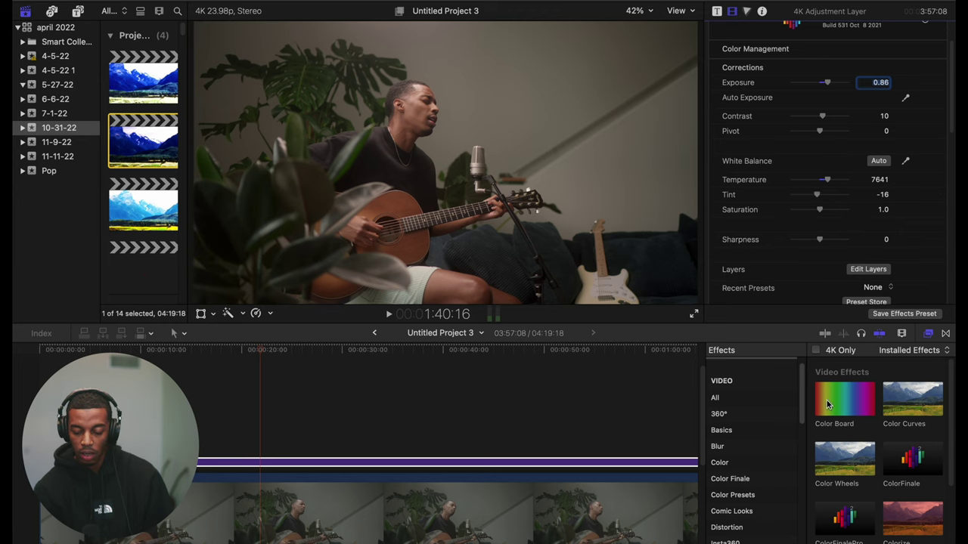
# Apply the Color Wheels effect to the adjustment layer and check its controls
pyautogui.scroll(-1, 845, 446)
pyautogui.doubleClick(844, 446)
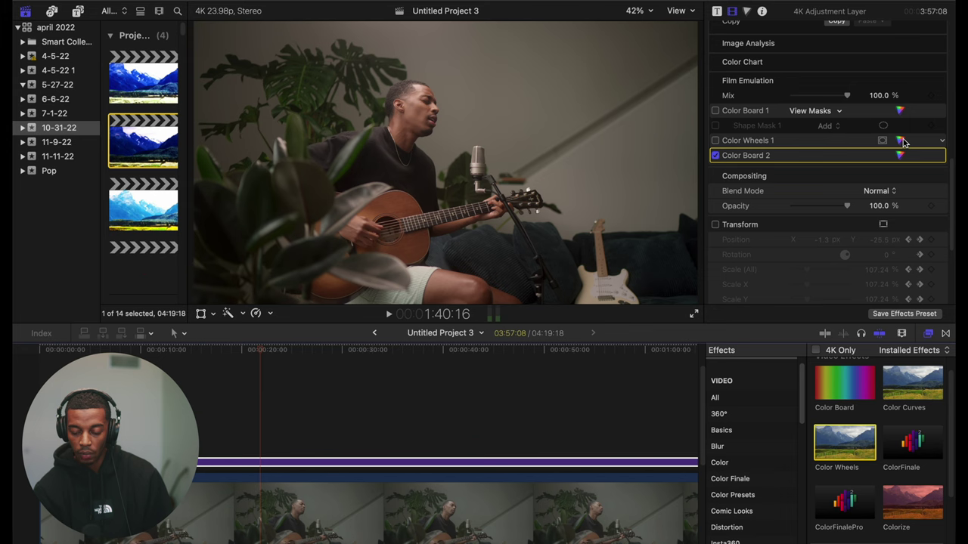
pyautogui.click(901, 141)
pyautogui.scroll(1, 809, 200)
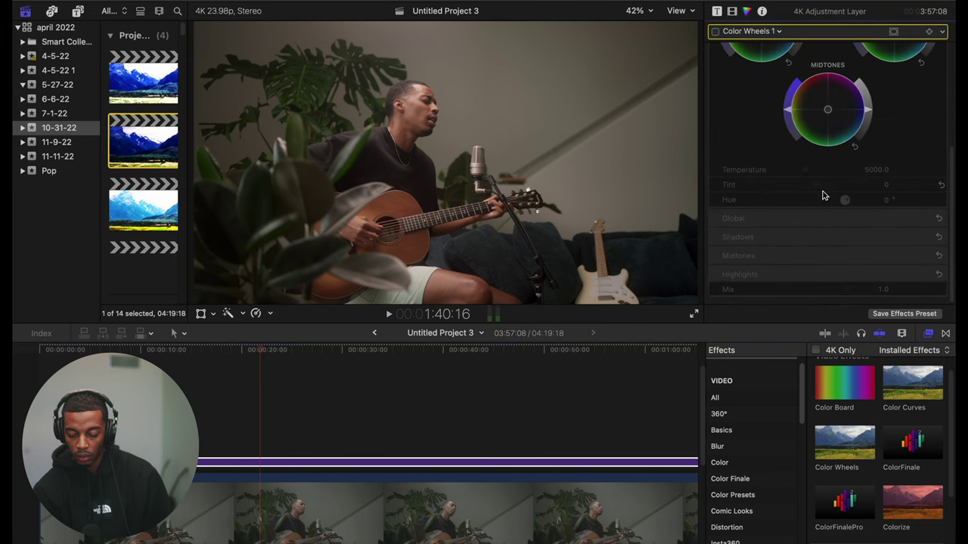
pyautogui.click(733, 13)
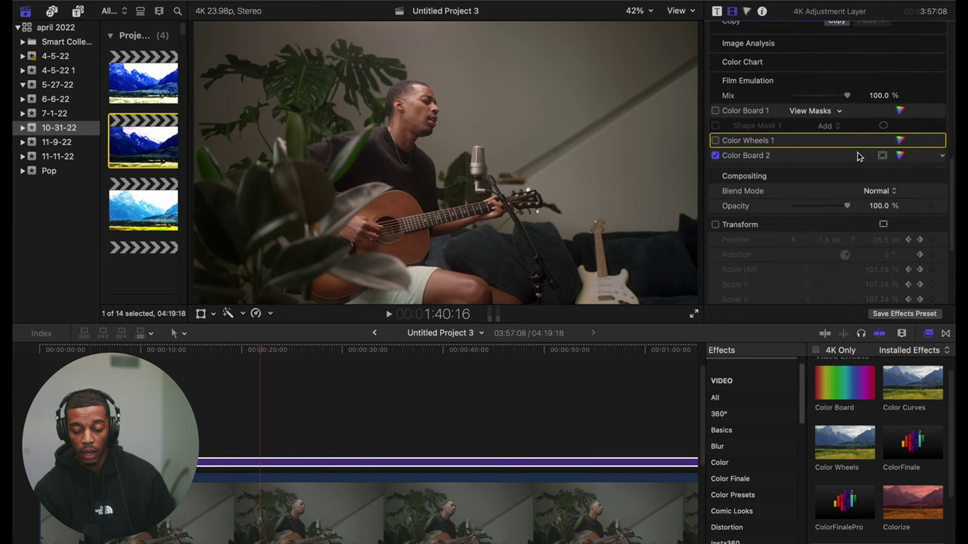
pyautogui.scroll(4, 860, 159)
pyautogui.scroll(8, 868, 181)
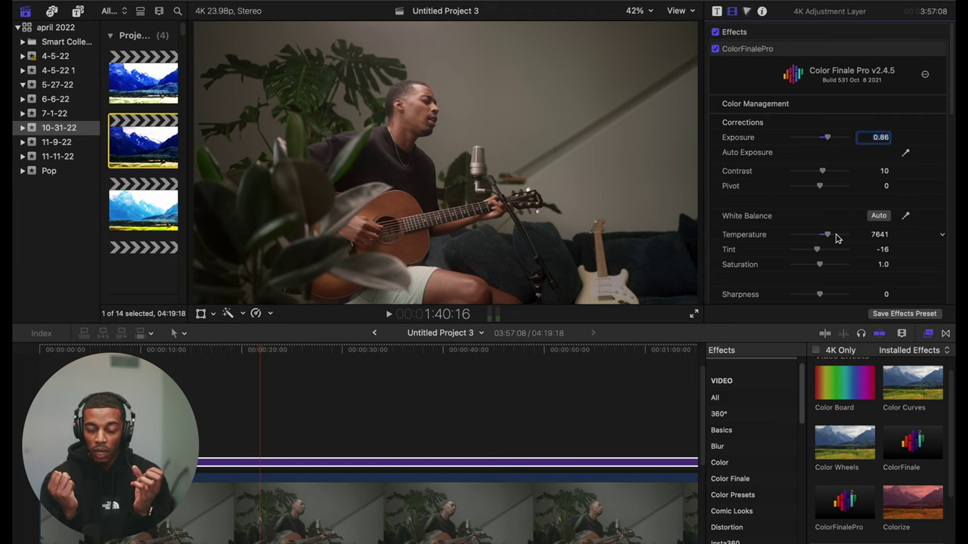
# Rebalance Temperature to about 7602, reset Tint, and settle Tint at -14
pyautogui.moveTo(829, 240); pyautogui.dragTo(854, 239)
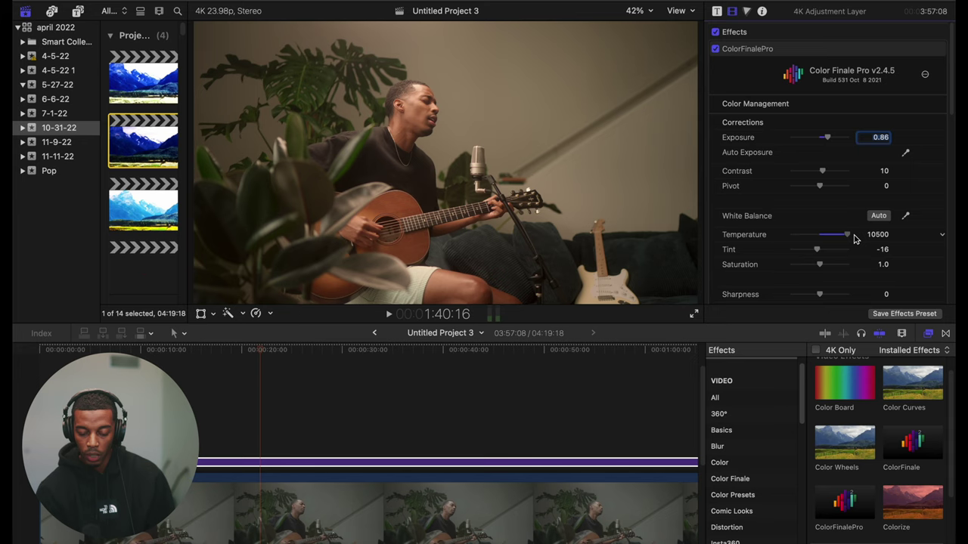
pyautogui.moveTo(854, 240); pyautogui.dragTo(827, 241)
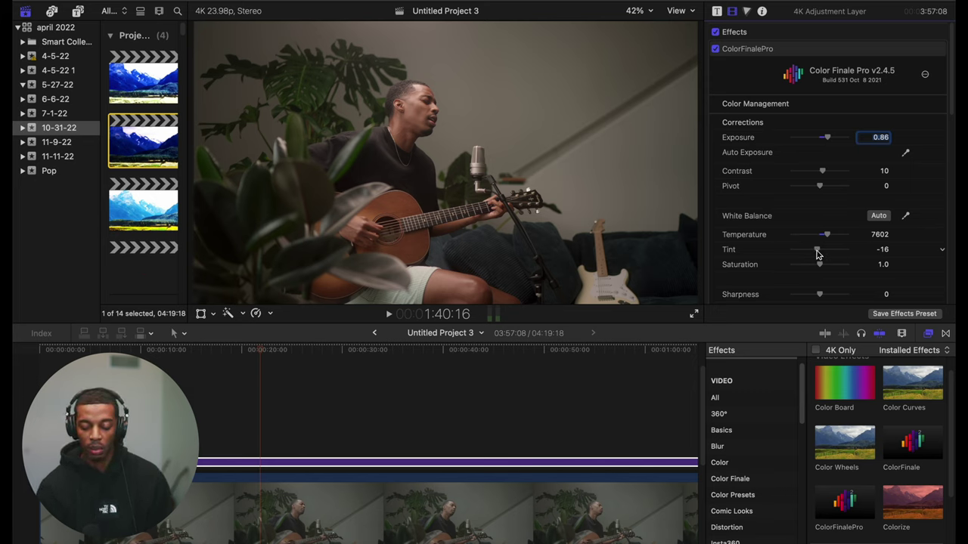
pyautogui.moveTo(816, 255); pyautogui.dragTo(811, 255)
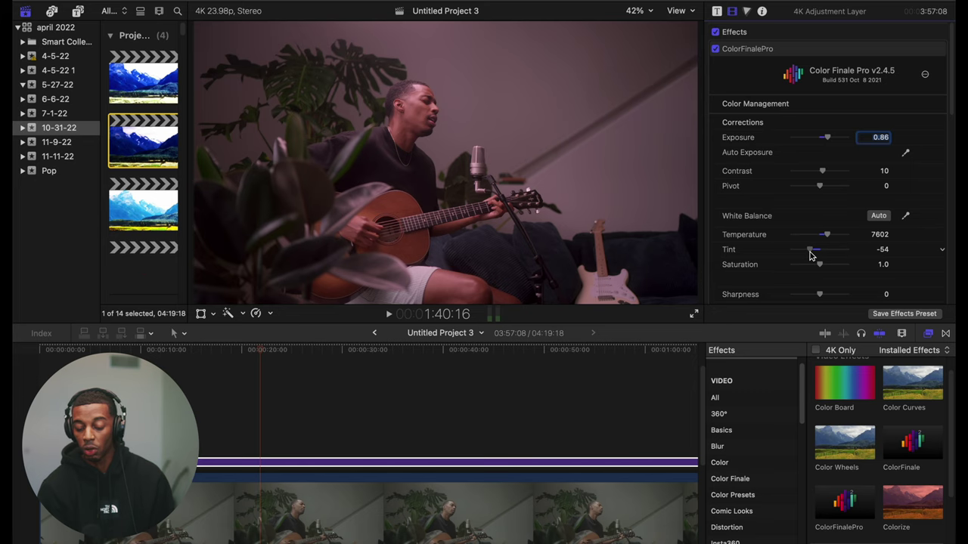
pyautogui.moveTo(810, 255)
pyautogui.mouseDown()
pyautogui.moveTo(826, 252)
pyautogui.moveTo(816, 254)
pyautogui.mouseUp()
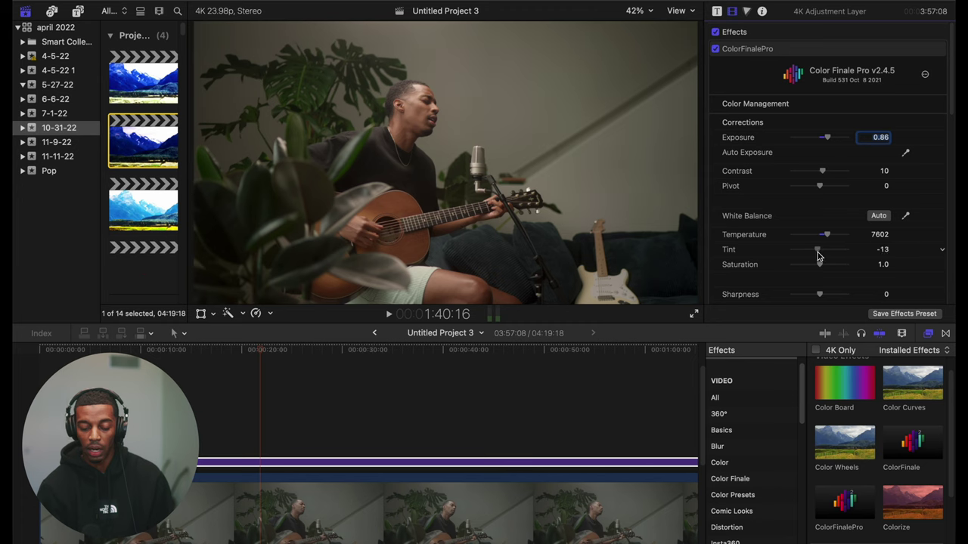
pyautogui.click(943, 251)
pyautogui.click(871, 257)
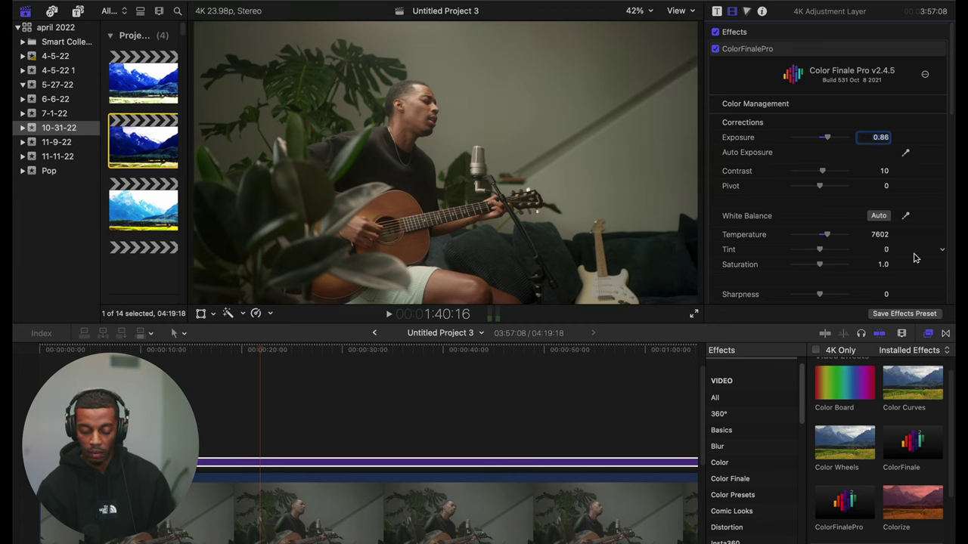
pyautogui.moveTo(820, 252); pyautogui.dragTo(817, 253)
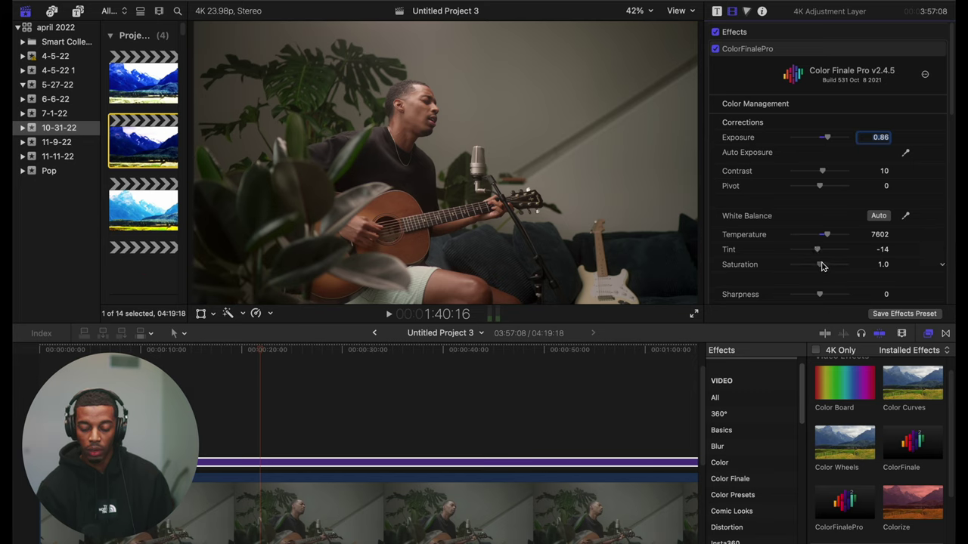
# Sweep Color Finale Saturation from 0 to 2.0, then settle it at 1.32
pyautogui.moveTo(821, 265); pyautogui.dragTo(632, 248)
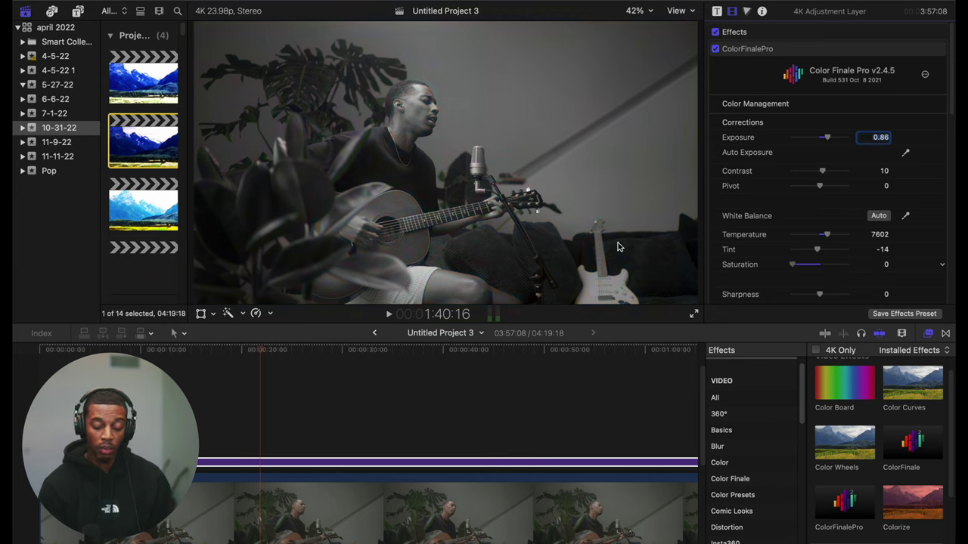
pyautogui.moveTo(792, 265); pyautogui.dragTo(953, 224)
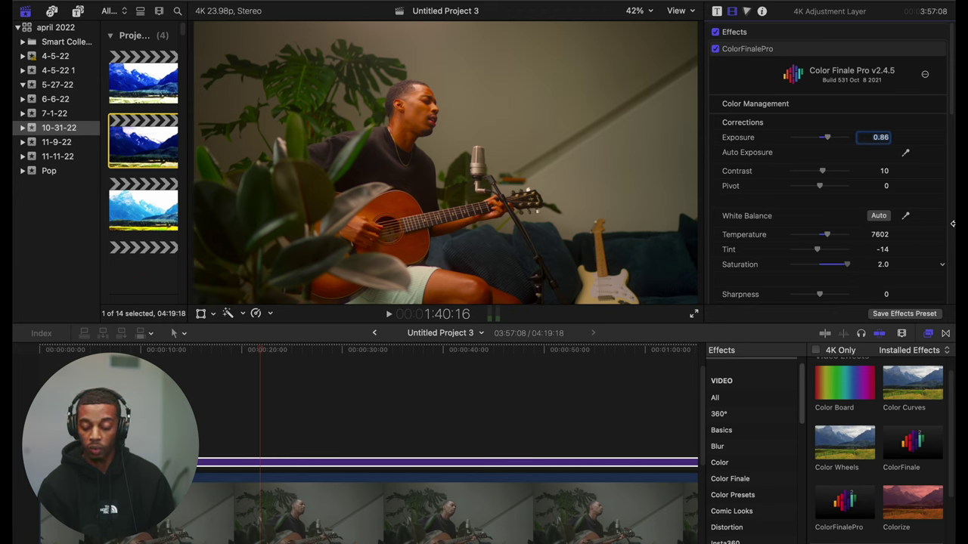
pyautogui.moveTo(951, 224); pyautogui.dragTo(830, 281)
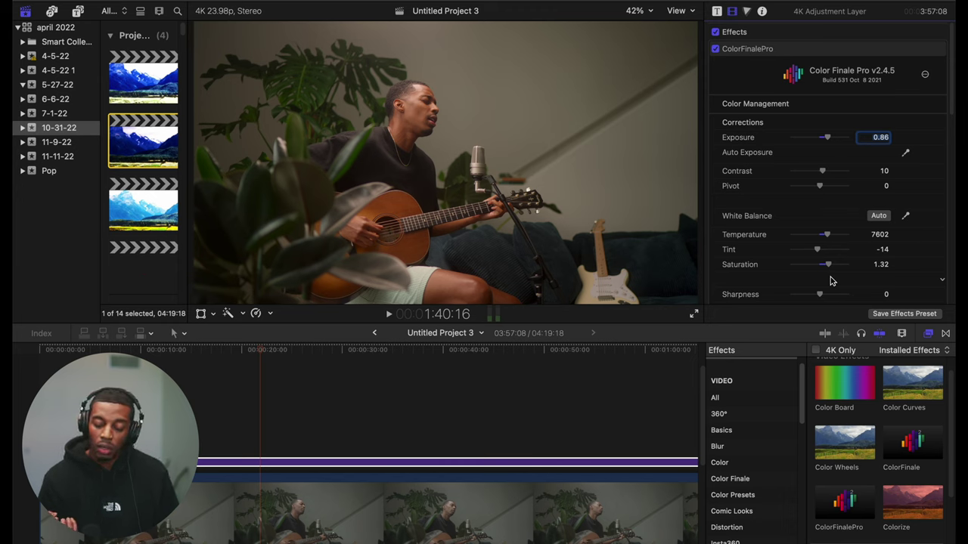
pyautogui.scroll(-2, 830, 281)
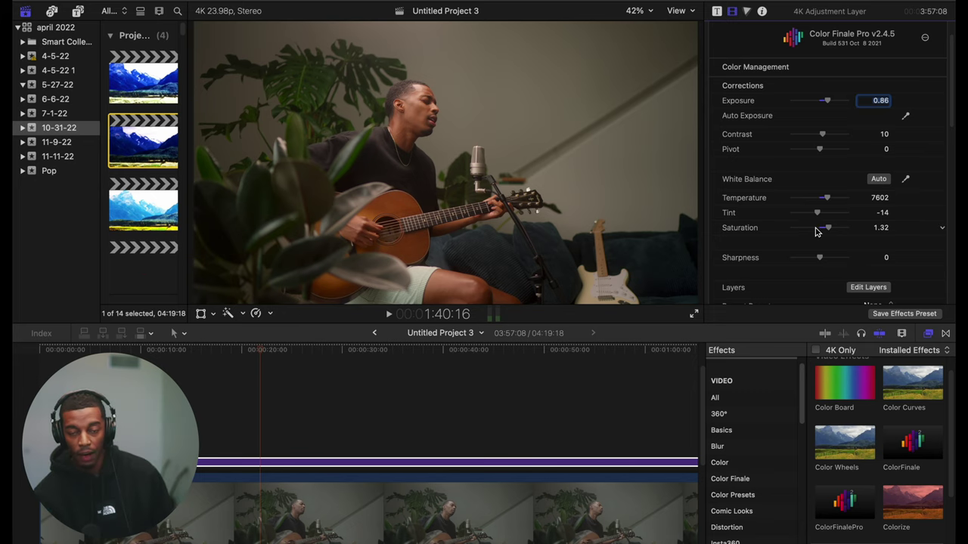
pyautogui.scroll(-2, 816, 232)
pyautogui.scroll(-1, 814, 232)
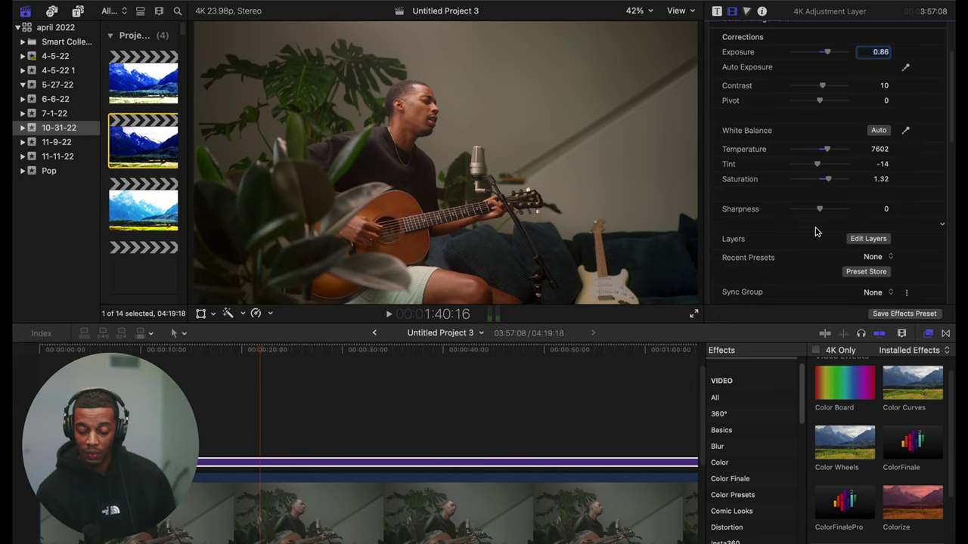
# Insert a Curves layer in Color Finale's layer editor and move its window aside
pyautogui.click(861, 239)
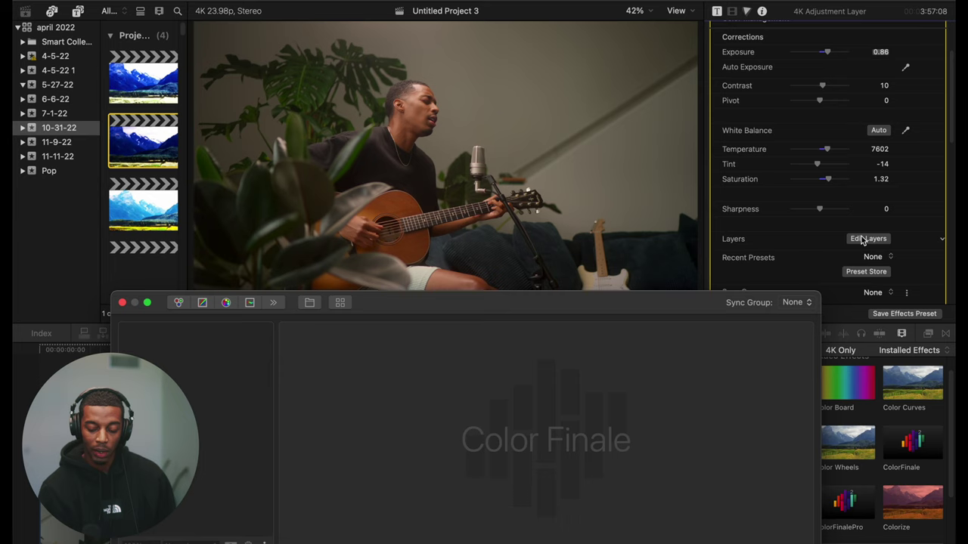
pyautogui.click(202, 304)
pyautogui.moveTo(473, 313); pyautogui.dragTo(499, 244)
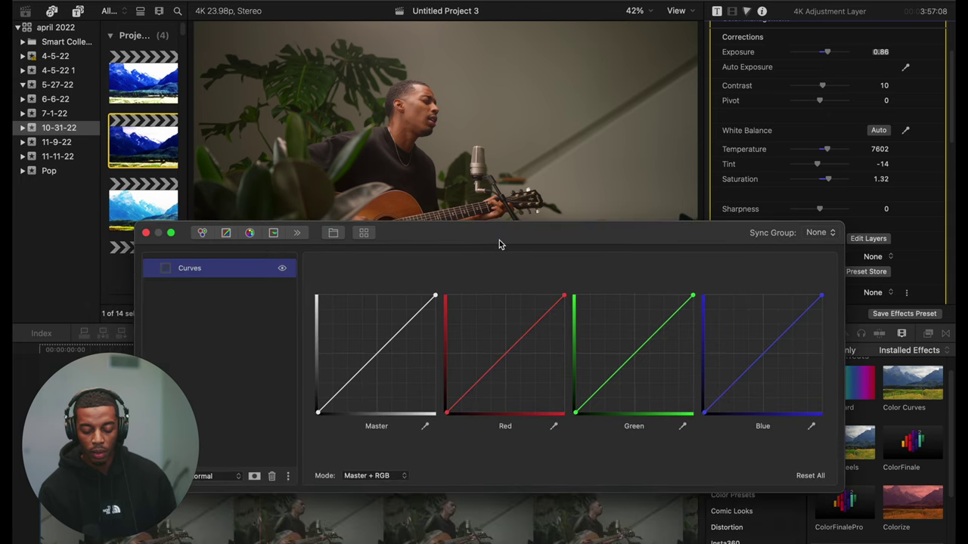
pyautogui.moveTo(414, 234); pyautogui.dragTo(189, 303)
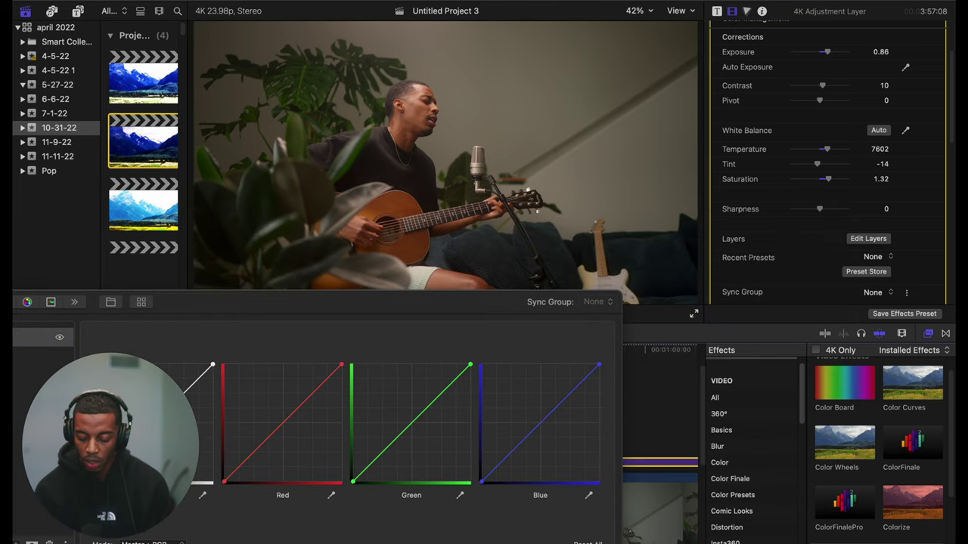
# Search 'curves' and apply Color Curves to the adjustment layer clip
pyautogui.write('curves')
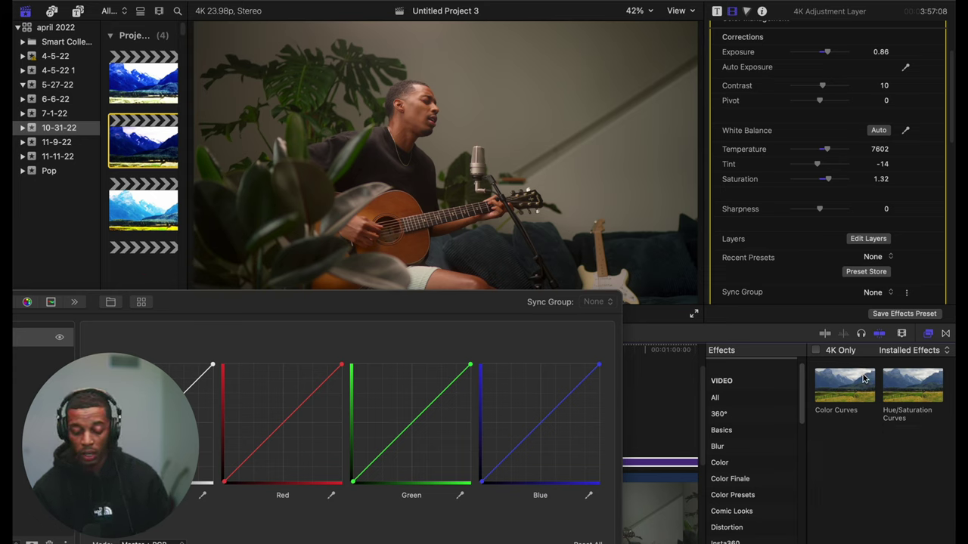
pyautogui.moveTo(864, 378); pyautogui.dragTo(628, 463)
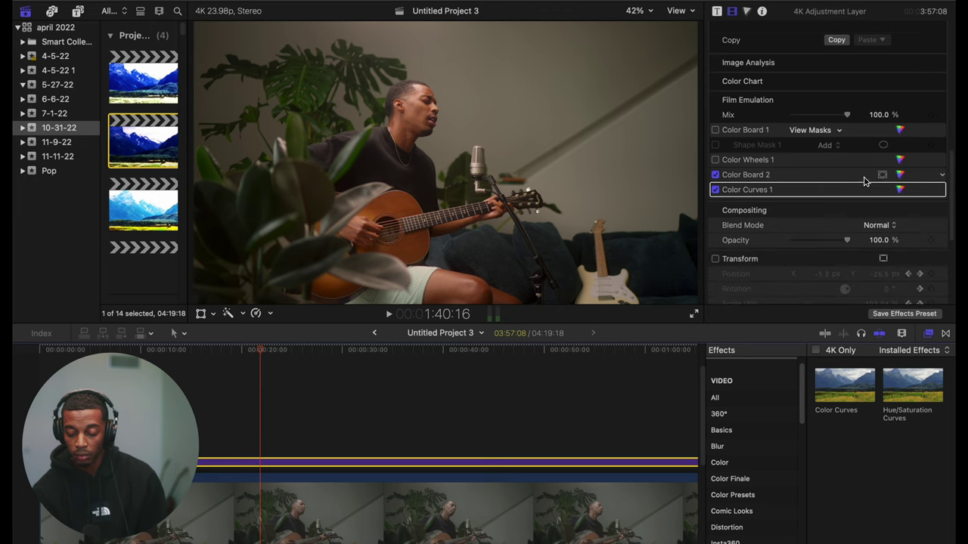
pyautogui.click(900, 189)
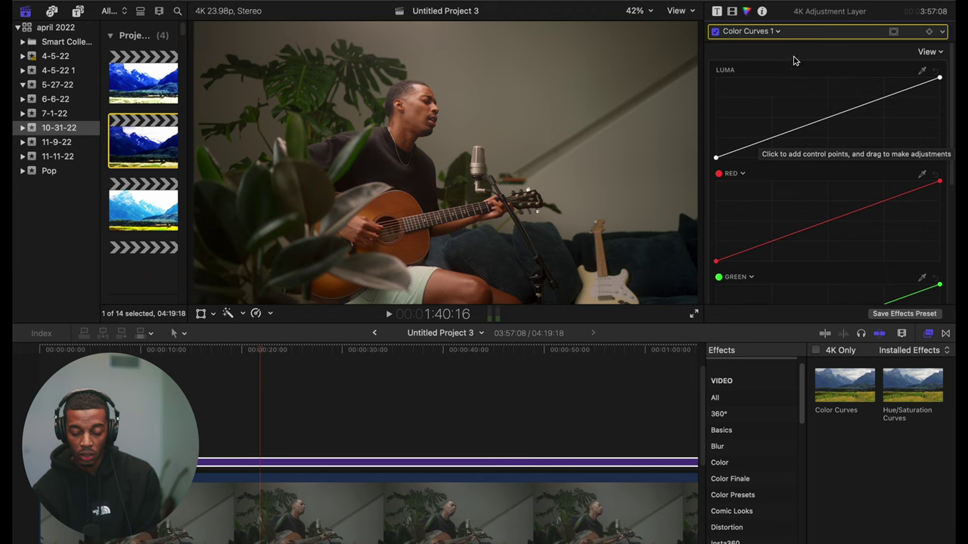
pyautogui.click(732, 11)
pyautogui.scroll(5, 801, 145)
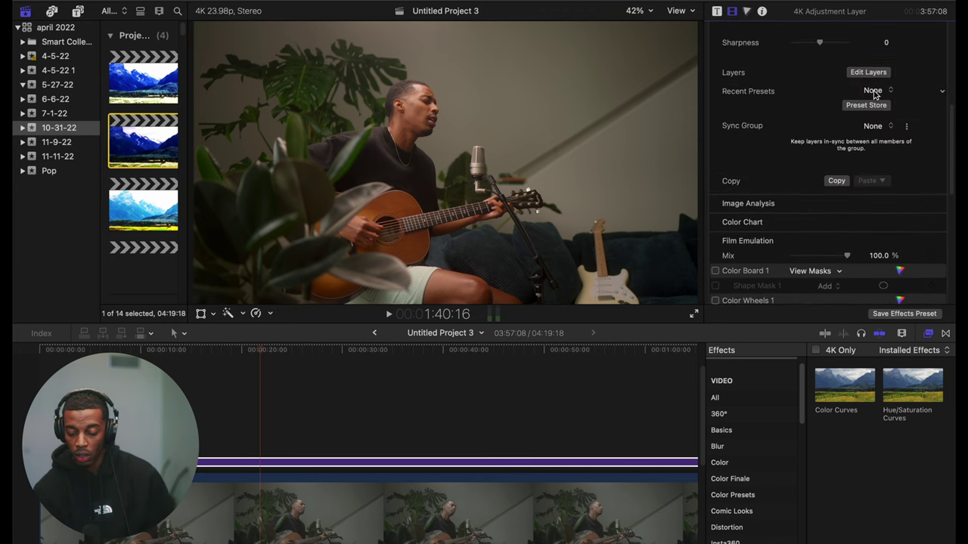
# Add a midpoint on the Master curve and raise its black point
pyautogui.click(868, 73)
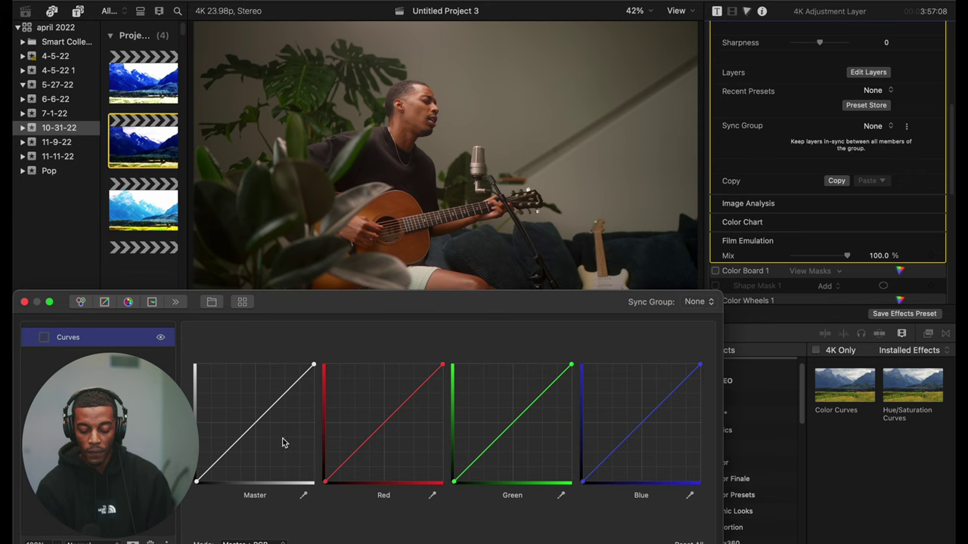
pyautogui.click(240, 441)
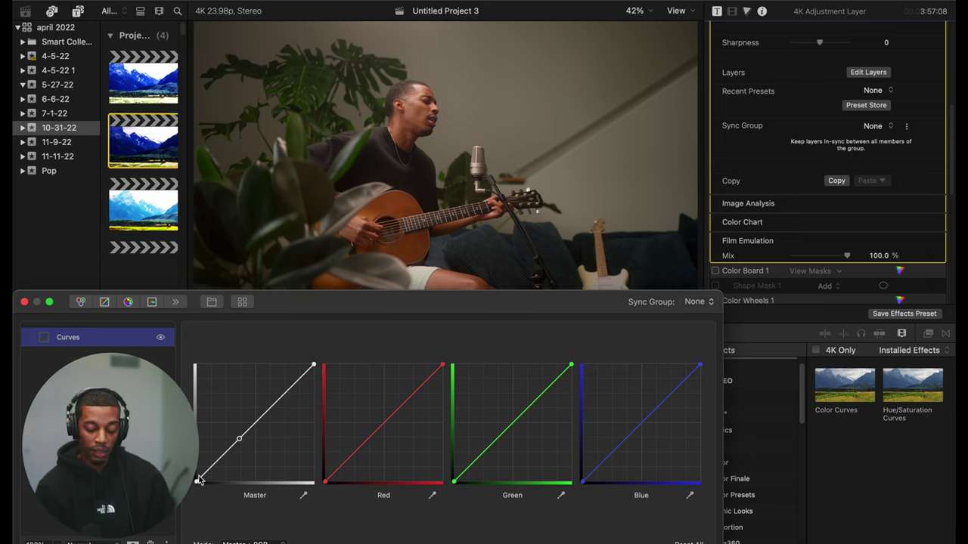
pyautogui.moveTo(196, 482)
pyautogui.mouseDown()
pyautogui.moveTo(197, 389)
pyautogui.moveTo(196, 481)
pyautogui.mouseUp()
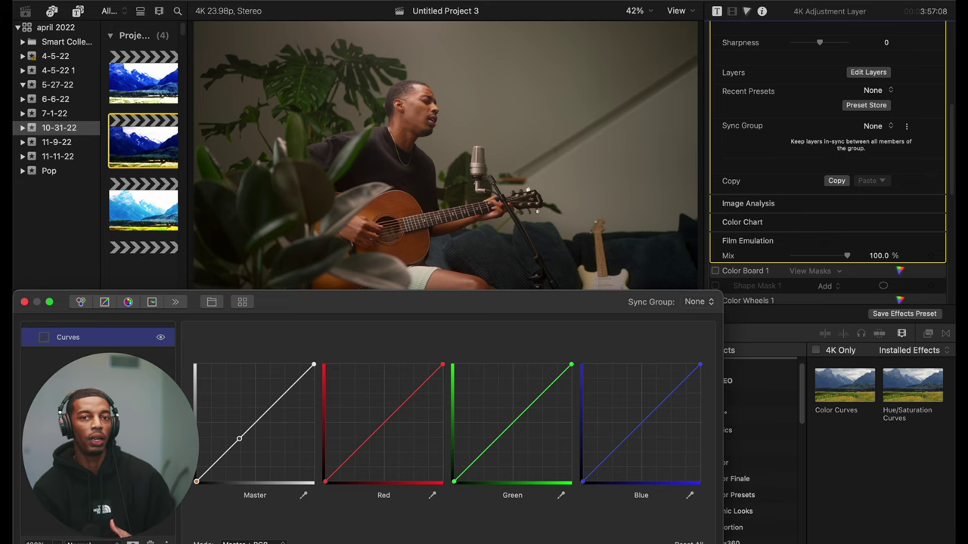
pyautogui.moveTo(195, 481)
pyautogui.mouseDown()
pyautogui.moveTo(196, 452)
pyautogui.moveTo(196, 470)
pyautogui.mouseUp()
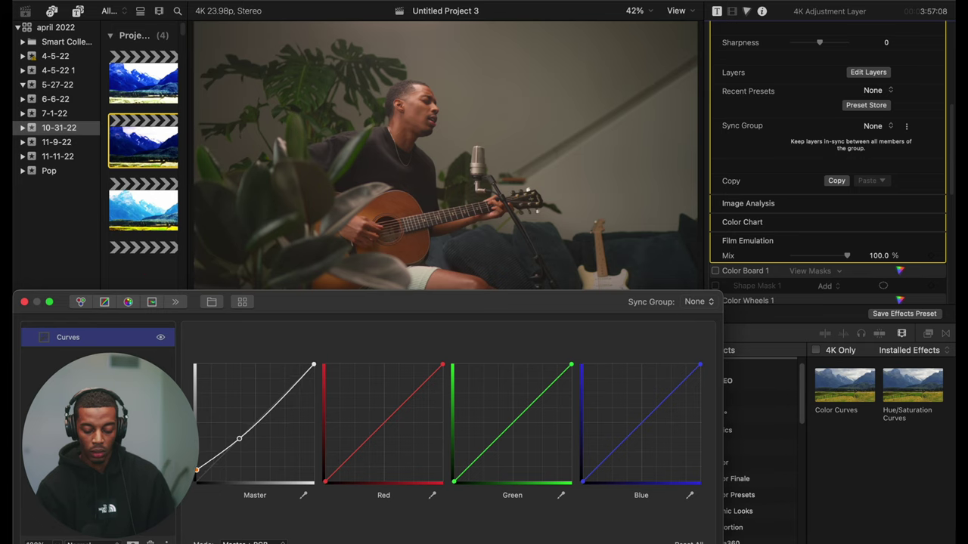
# Add midpoints on the Red, Green and Blue curves and lift each black point
pyautogui.click(366, 441)
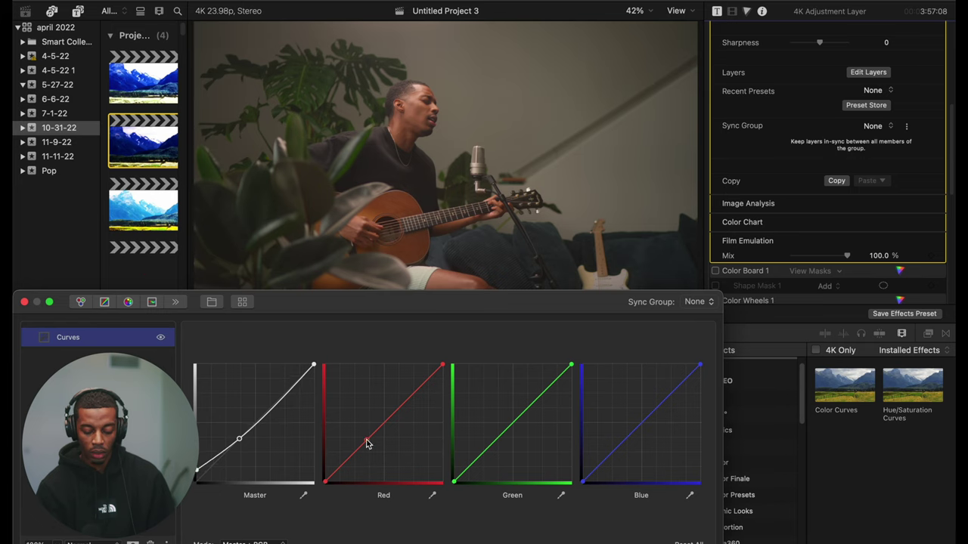
pyautogui.moveTo(325, 481); pyautogui.dragTo(319, 477)
pyautogui.click(493, 443)
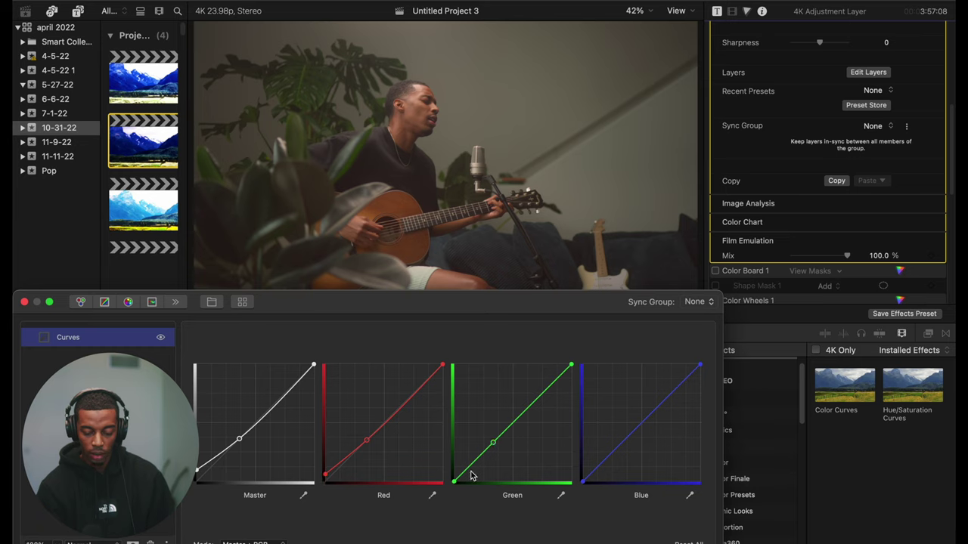
pyautogui.moveTo(451, 484); pyautogui.dragTo(450, 480)
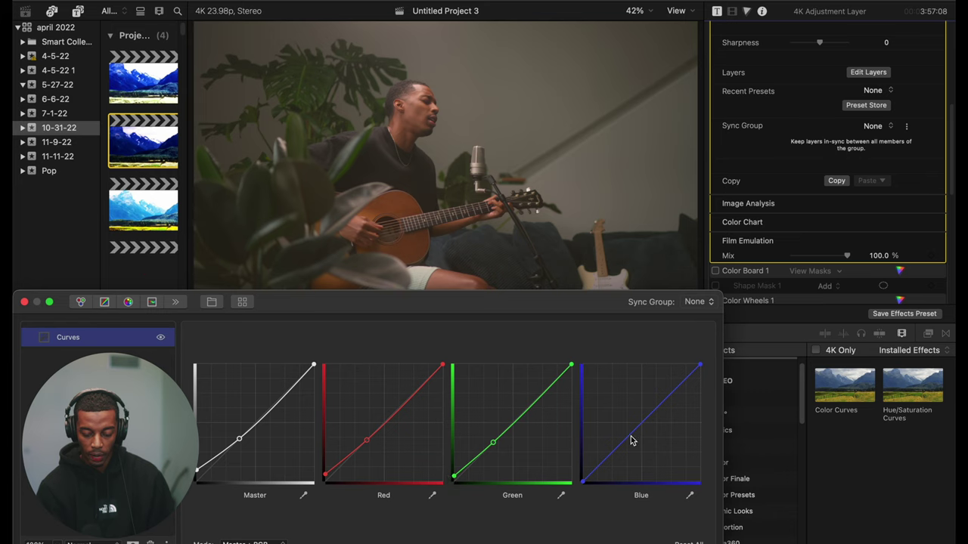
pyautogui.moveTo(631, 436); pyautogui.dragTo(618, 445)
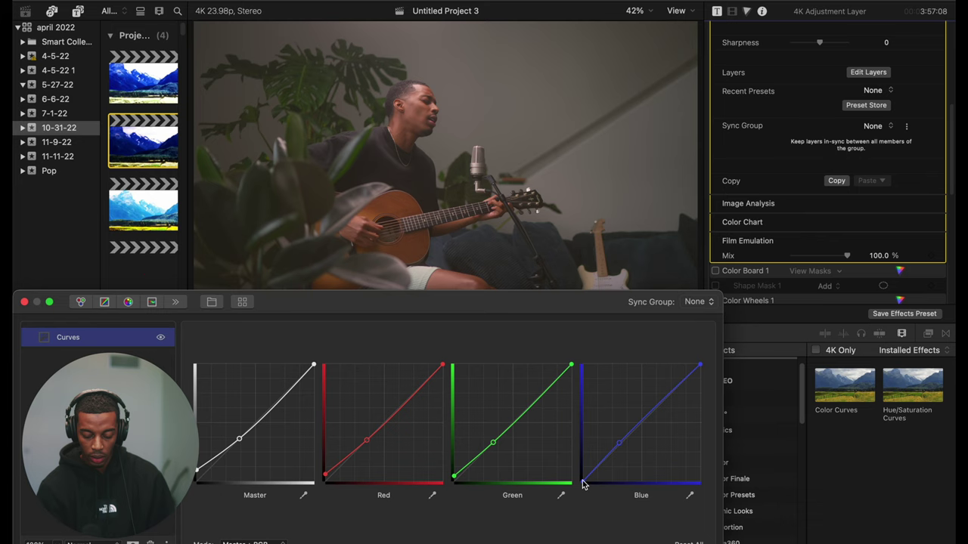
pyautogui.moveTo(583, 484); pyautogui.dragTo(580, 478)
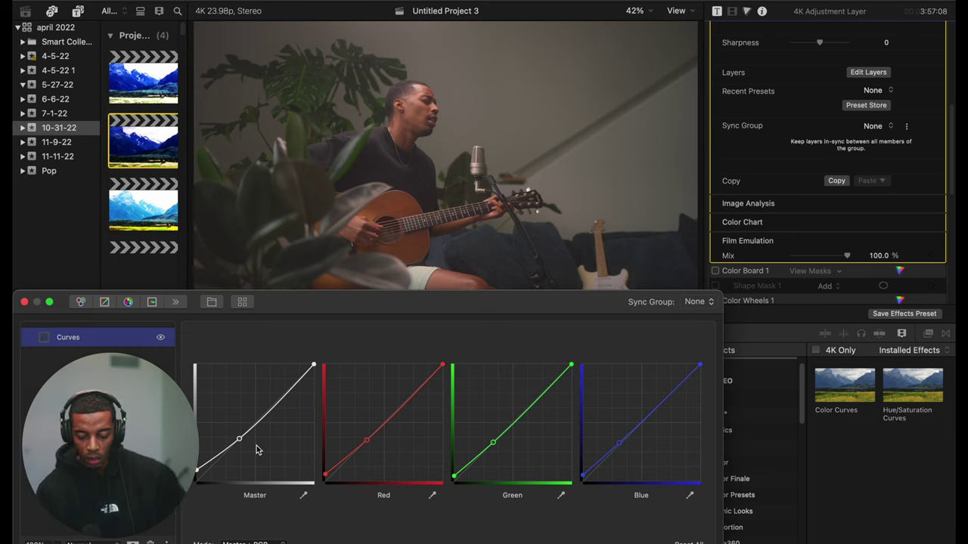
pyautogui.scroll(5, 813, 136)
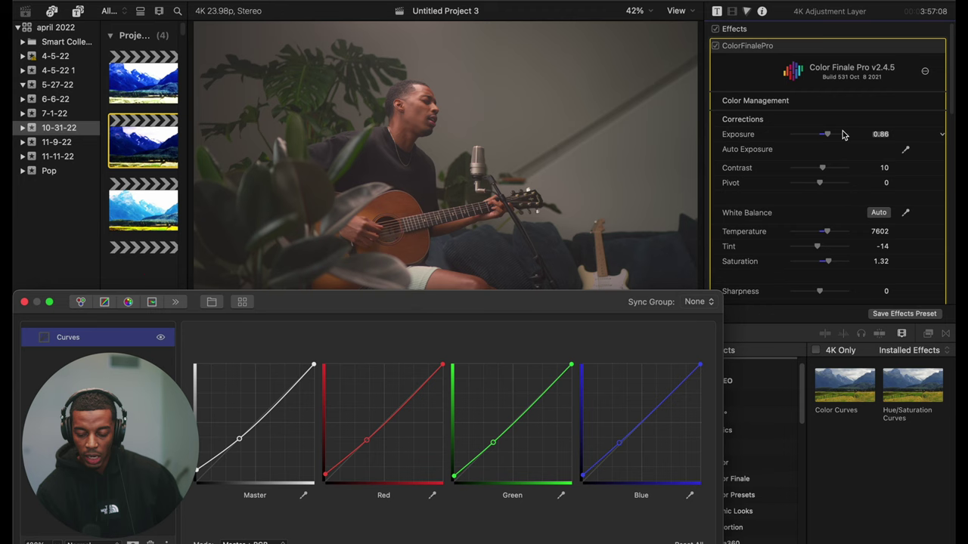
pyautogui.moveTo(827, 165); pyautogui.dragTo(824, 170)
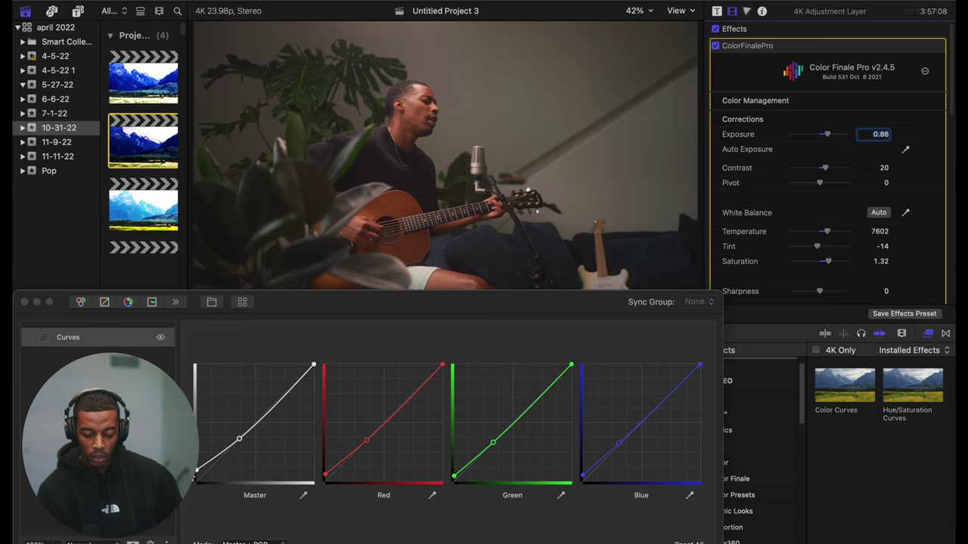
pyautogui.click(196, 473)
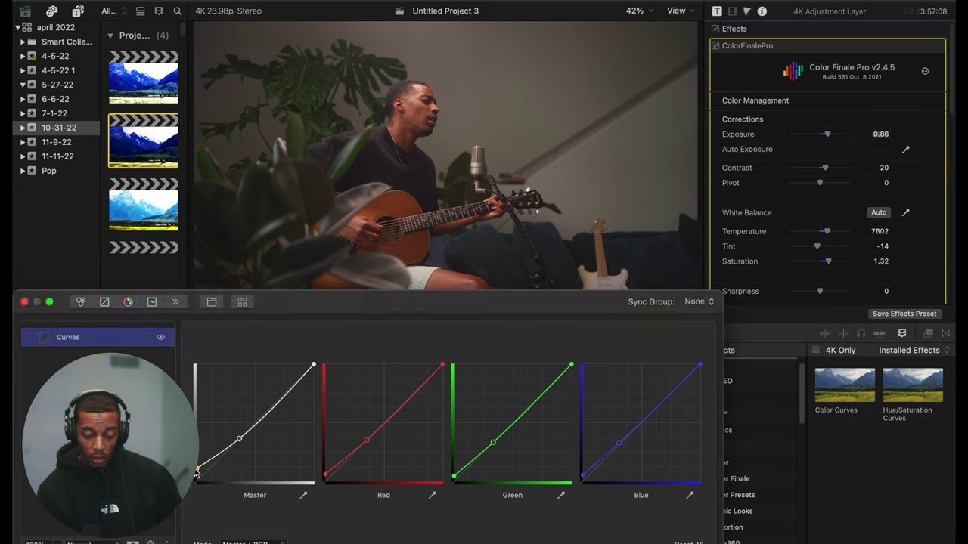
pyautogui.click(325, 474)
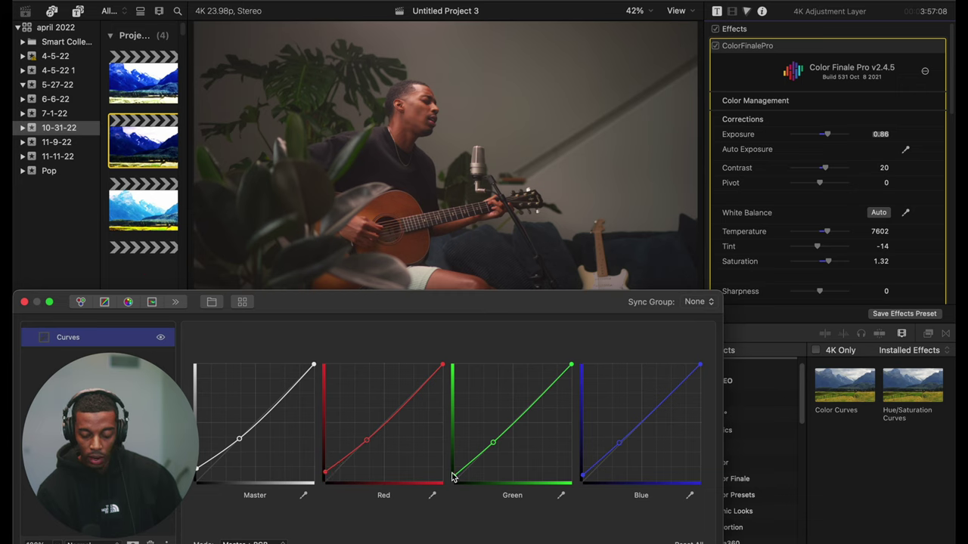
pyautogui.moveTo(452, 476); pyautogui.dragTo(454, 471)
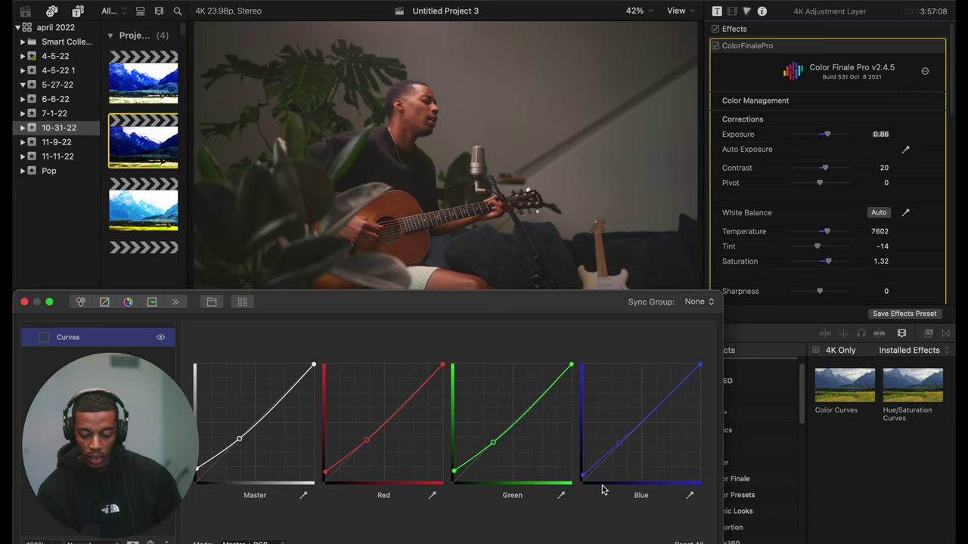
pyautogui.click(826, 169)
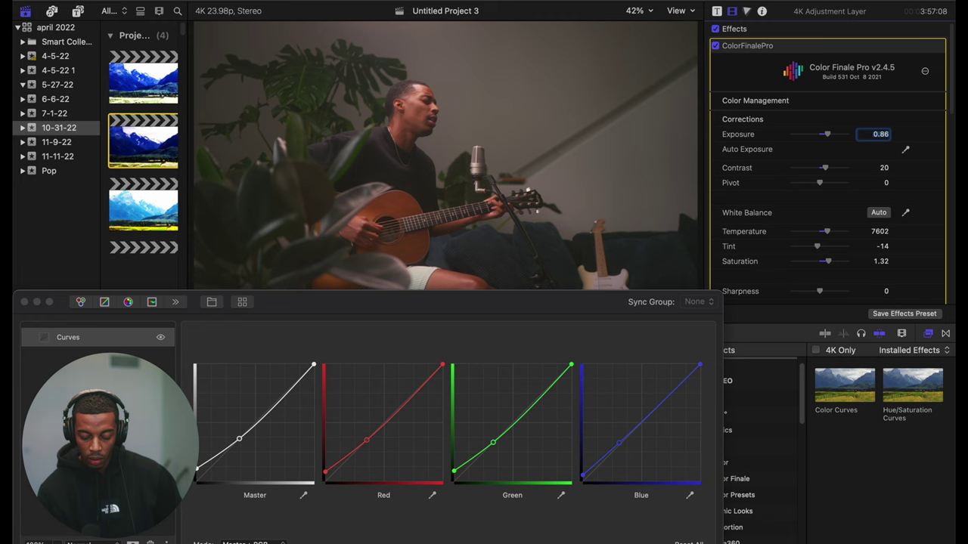
pyautogui.moveTo(196, 470); pyautogui.dragTo(195, 477)
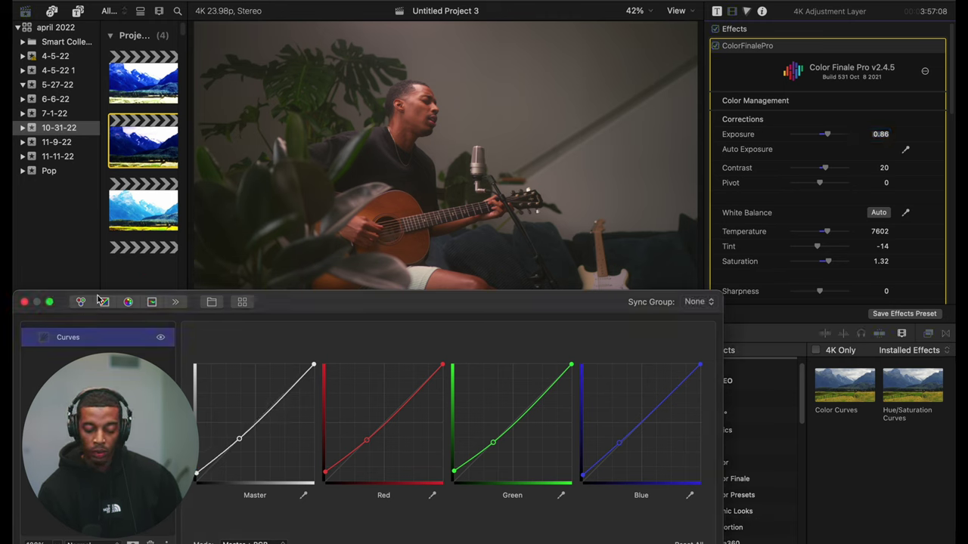
# Add a Six Vectors layer to the Color Finale grade and nudge the red hue to 0.041
pyautogui.click(127, 302)
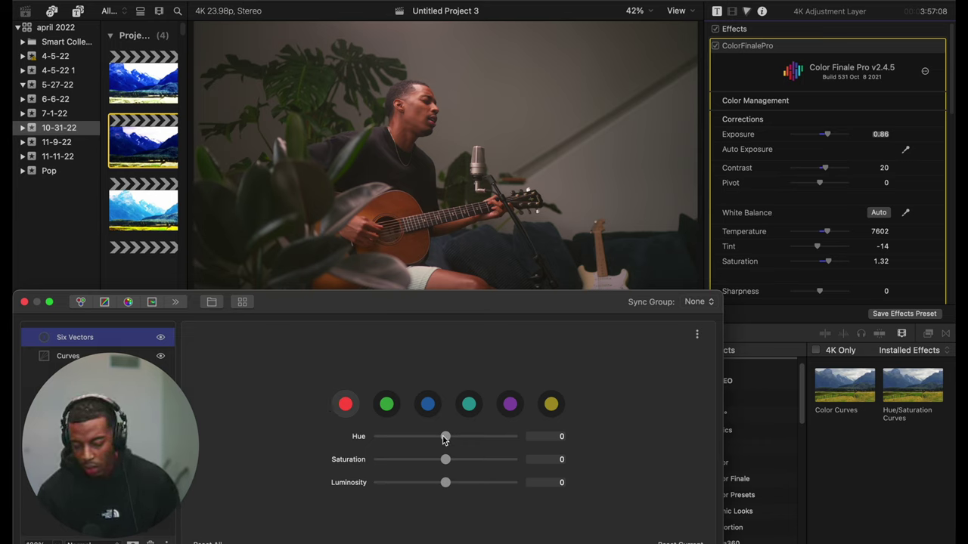
pyautogui.moveTo(444, 438); pyautogui.dragTo(448, 440)
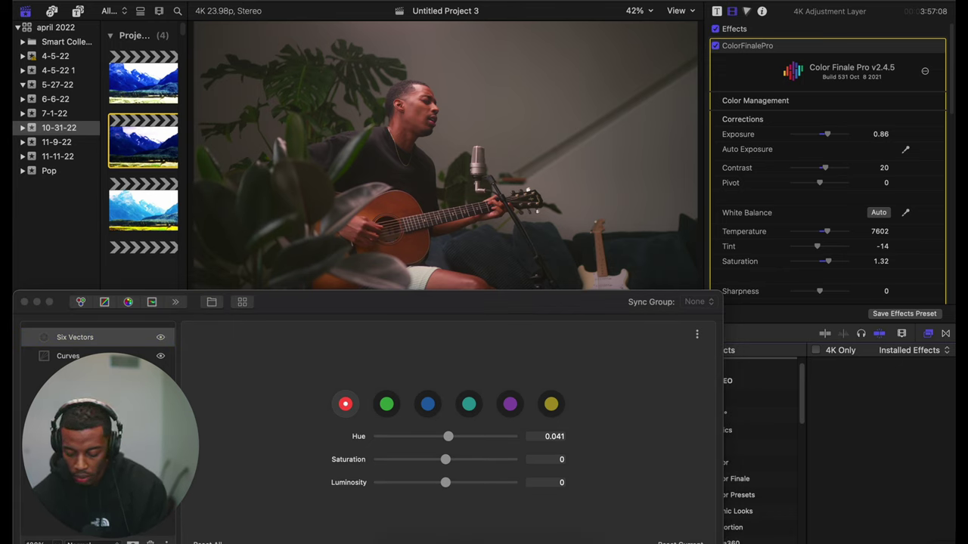
# Open the Color Wheels 1 controls in the inspector and enable the correction
pyautogui.scroll(-5, 879, 98)
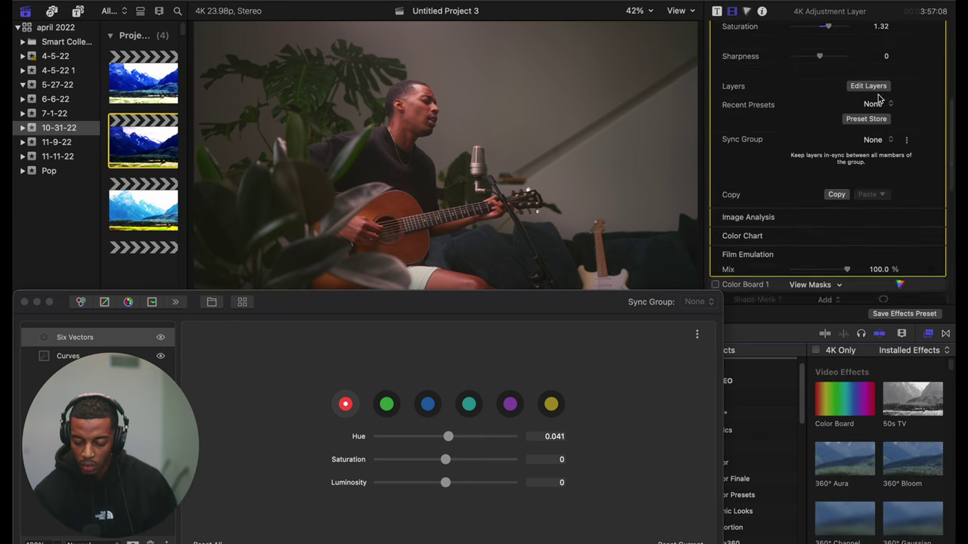
pyautogui.scroll(-6, 879, 98)
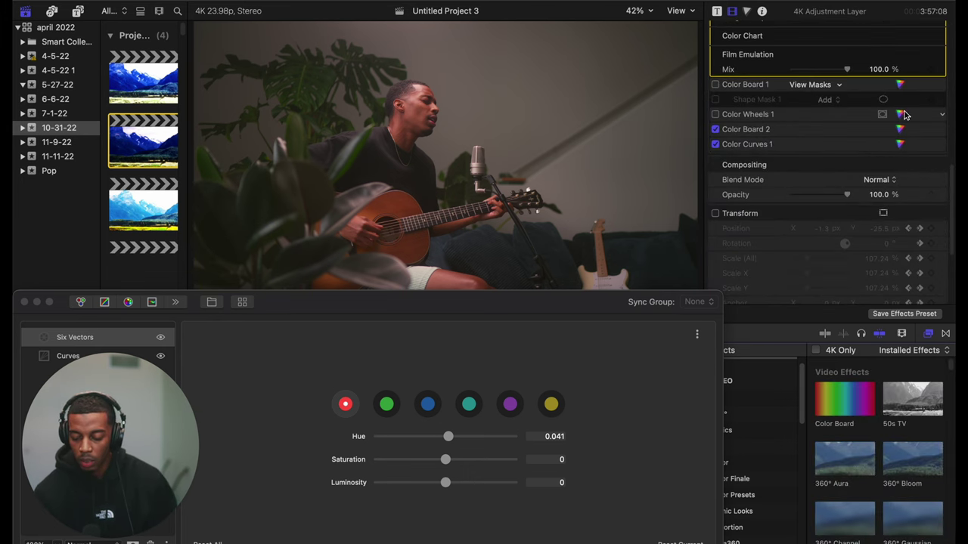
pyautogui.click(904, 114)
pyautogui.scroll(-5, 875, 242)
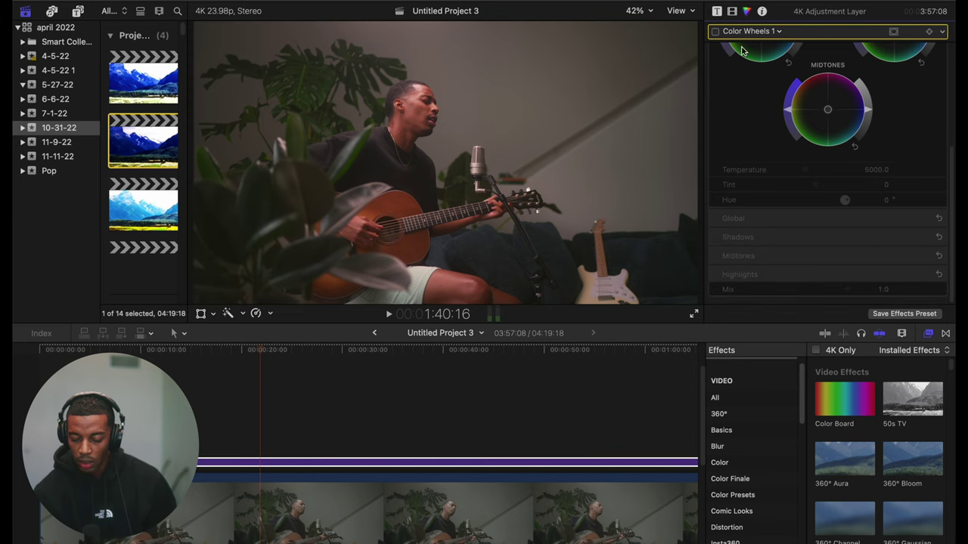
pyautogui.click(715, 32)
# Expand Global Color, try red and green values, leaving it at 0, then return to the effects list
pyautogui.moveTo(929, 237)
pyautogui.click(925, 218)
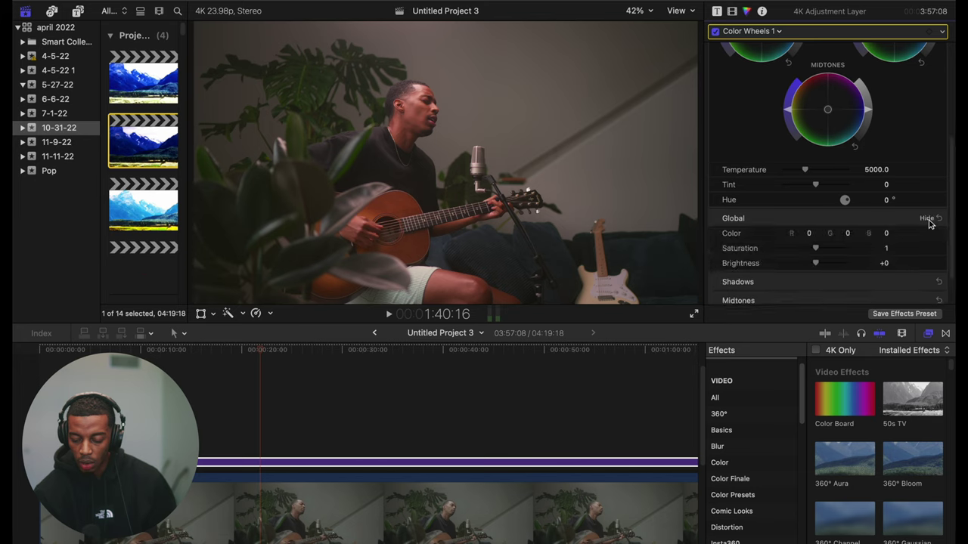
pyautogui.click(808, 233)
pyautogui.write('9')
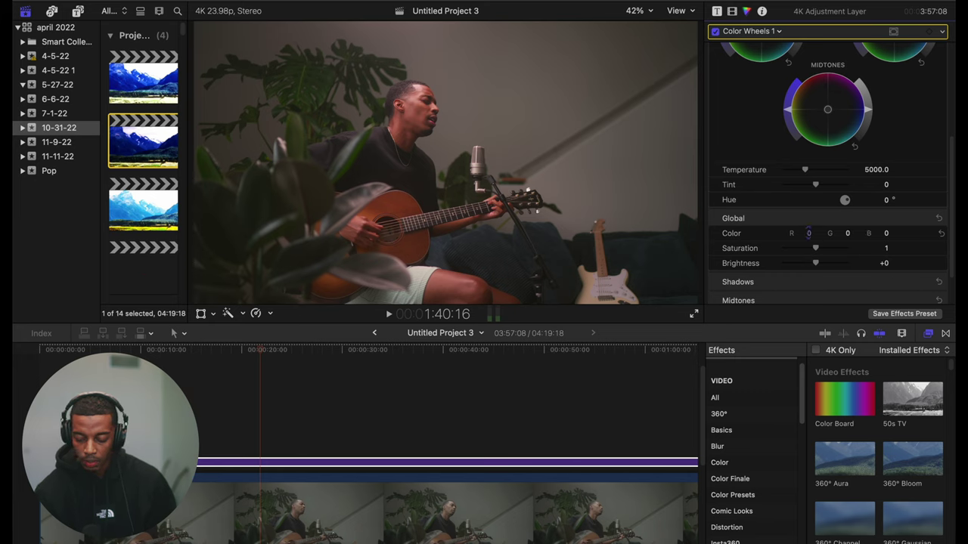
pyautogui.moveTo(847, 235)
pyautogui.mouseDown()
pyautogui.moveTo(847, 219)
pyautogui.moveTo(847, 239)
pyautogui.mouseUp()
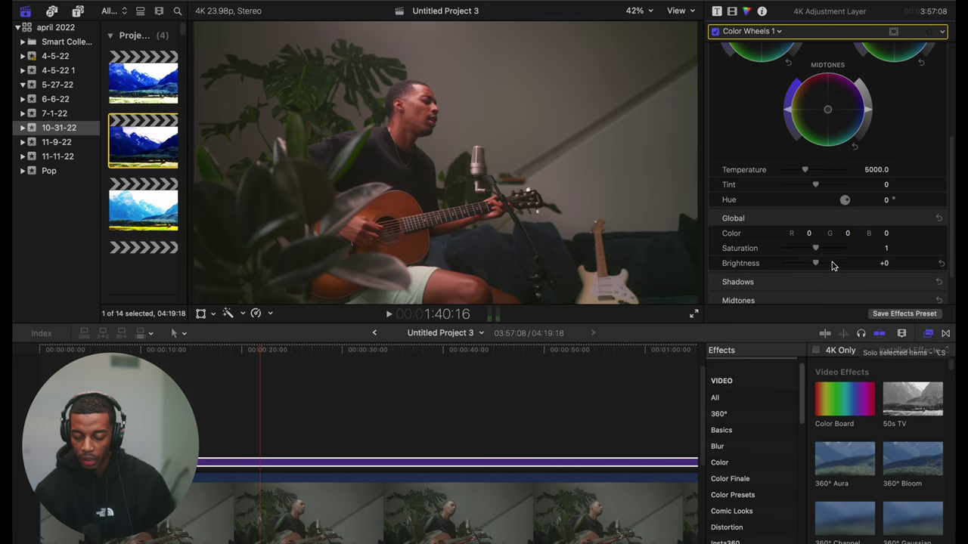
pyautogui.scroll(5, 833, 265)
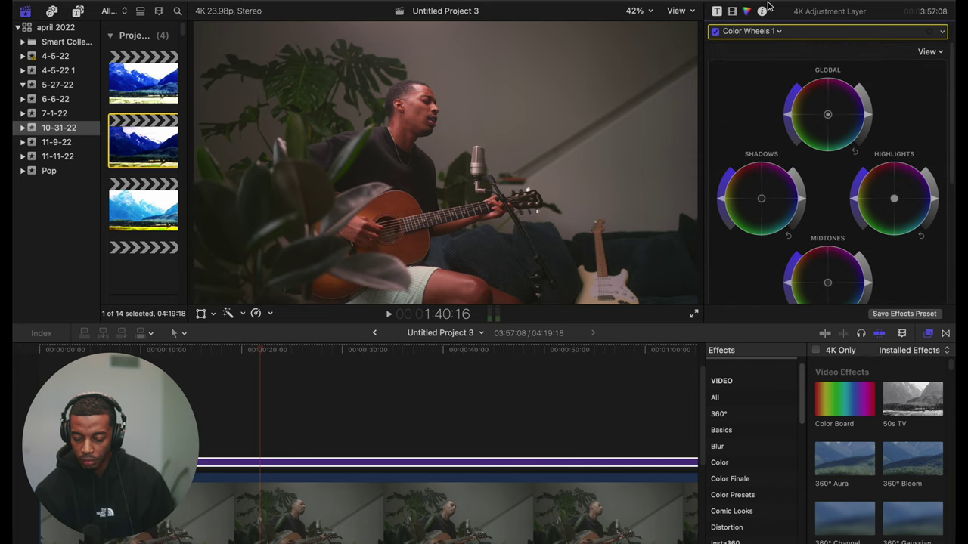
pyautogui.click(731, 11)
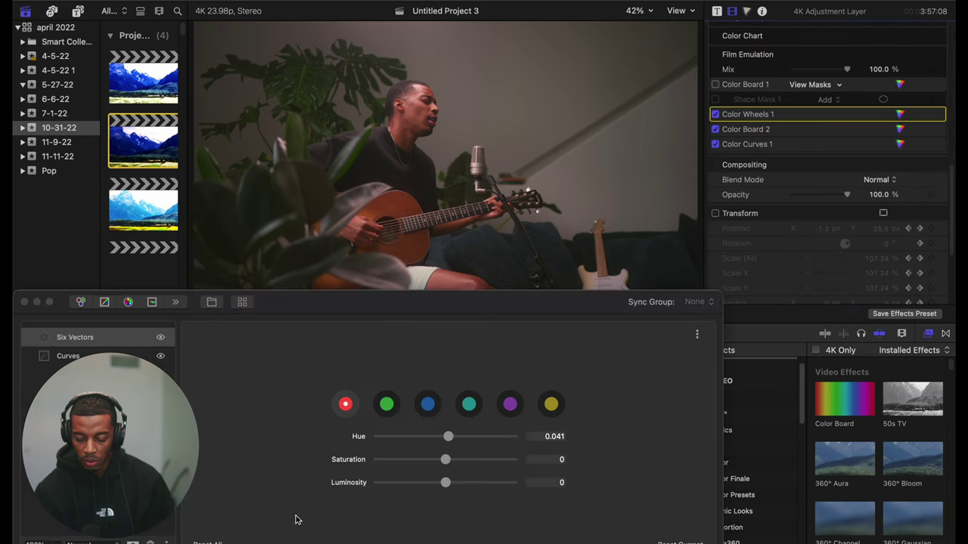
# Set the red vector to Hue -0.029 and Saturation 0.313 in Six Vectors
pyautogui.click(450, 437)
pyautogui.moveTo(450, 437)
pyautogui.mouseDown()
pyautogui.moveTo(544, 438)
pyautogui.moveTo(223, 391)
pyautogui.moveTo(416, 437)
pyautogui.moveTo(460, 434)
pyautogui.moveTo(447, 436)
pyautogui.moveTo(453, 428)
pyautogui.moveTo(451, 459)
pyautogui.moveTo(466, 460)
pyautogui.moveTo(446, 437)
pyautogui.mouseUp()
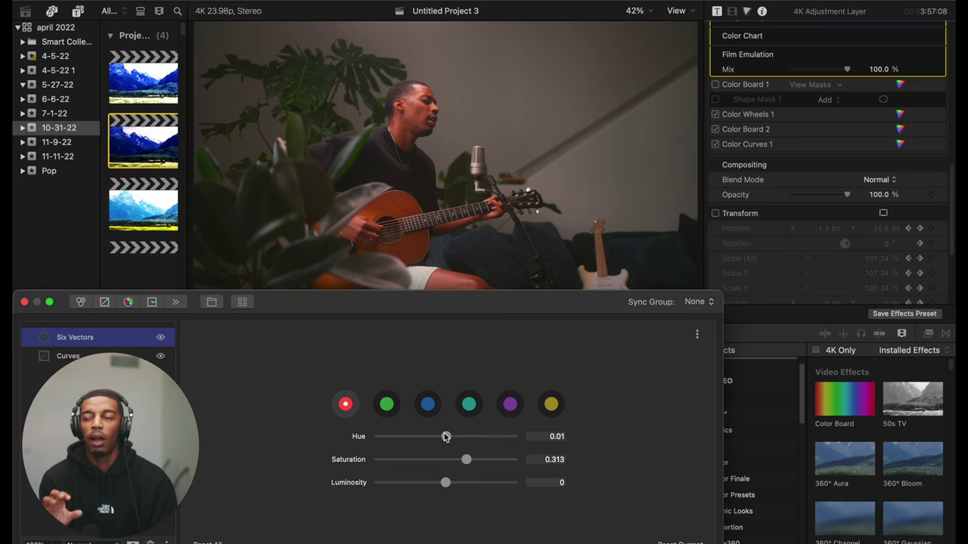
pyautogui.moveTo(446, 437); pyautogui.dragTo(443, 437)
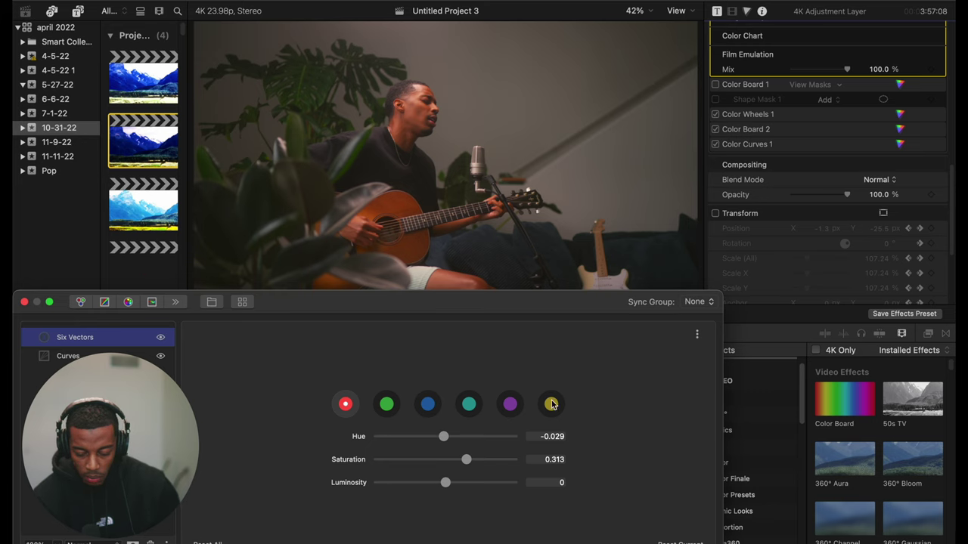
# Select the yellow vector and set its Hue to -0.038 and Saturation to -0.255
pyautogui.click(551, 404)
pyautogui.moveTo(446, 437)
pyautogui.mouseDown()
pyautogui.moveTo(512, 435)
pyautogui.moveTo(385, 435)
pyautogui.moveTo(499, 436)
pyautogui.moveTo(436, 413)
pyautogui.moveTo(387, 414)
pyautogui.moveTo(443, 421)
pyautogui.moveTo(375, 421)
pyautogui.moveTo(422, 416)
pyautogui.moveTo(459, 429)
pyautogui.moveTo(441, 434)
pyautogui.mouseUp()
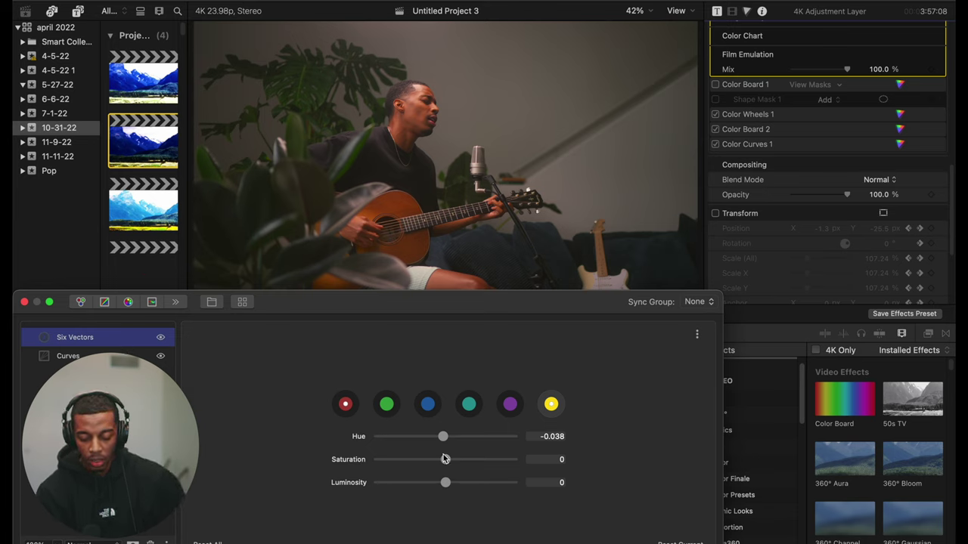
pyautogui.moveTo(445, 458)
pyautogui.mouseDown()
pyautogui.moveTo(333, 455)
pyautogui.moveTo(428, 464)
pyautogui.mouseUp()
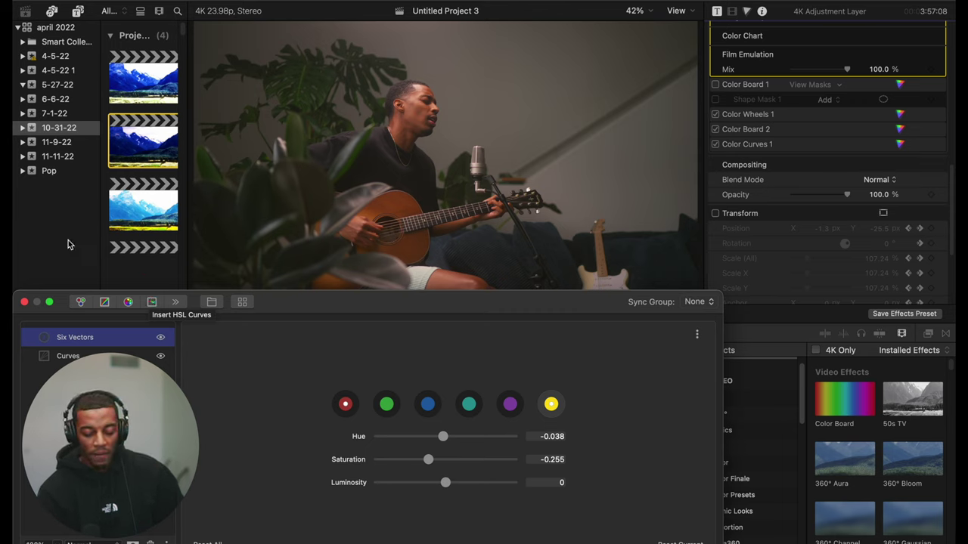
# Review the Curves and Six Vectors layers, peek at the LUT browser, then search effects for 'lut'
pyautogui.click(68, 356)
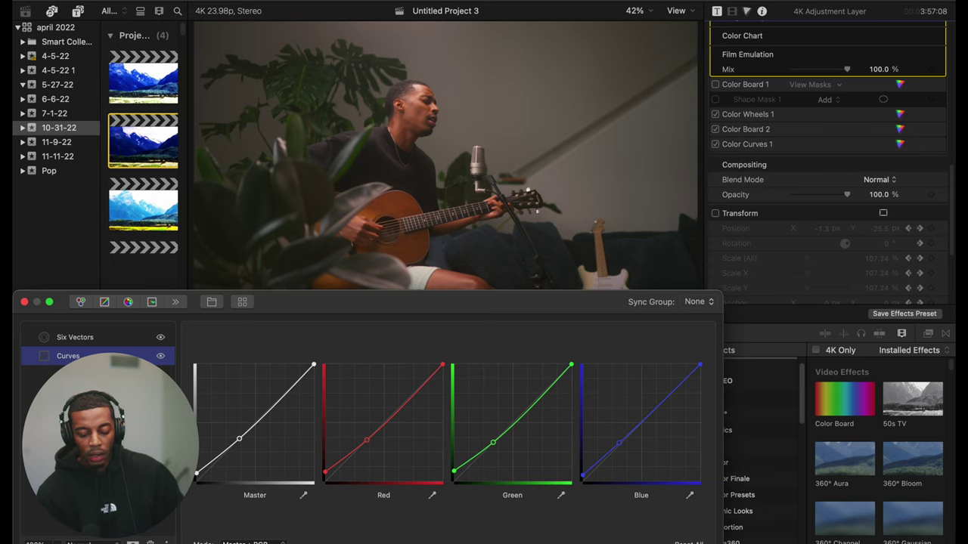
pyautogui.click(109, 340)
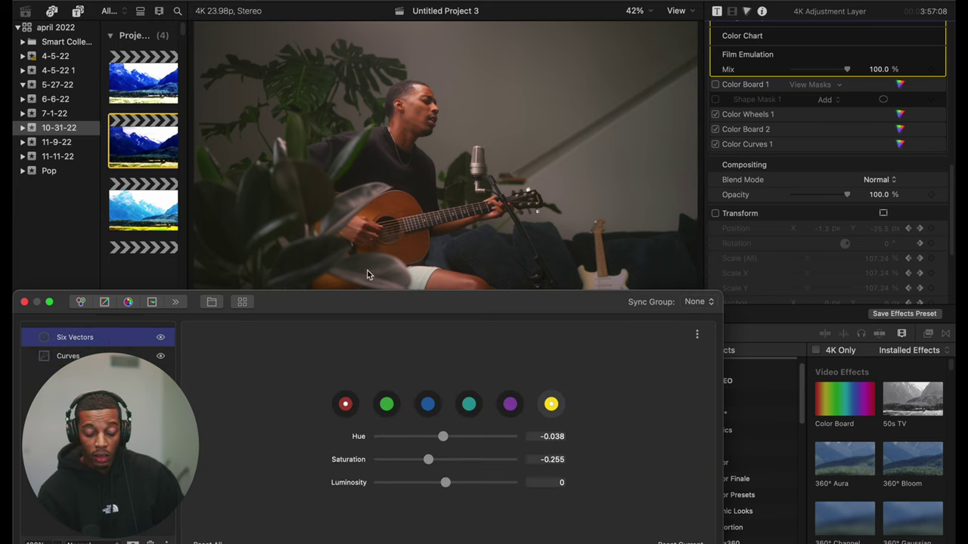
pyautogui.click(177, 304)
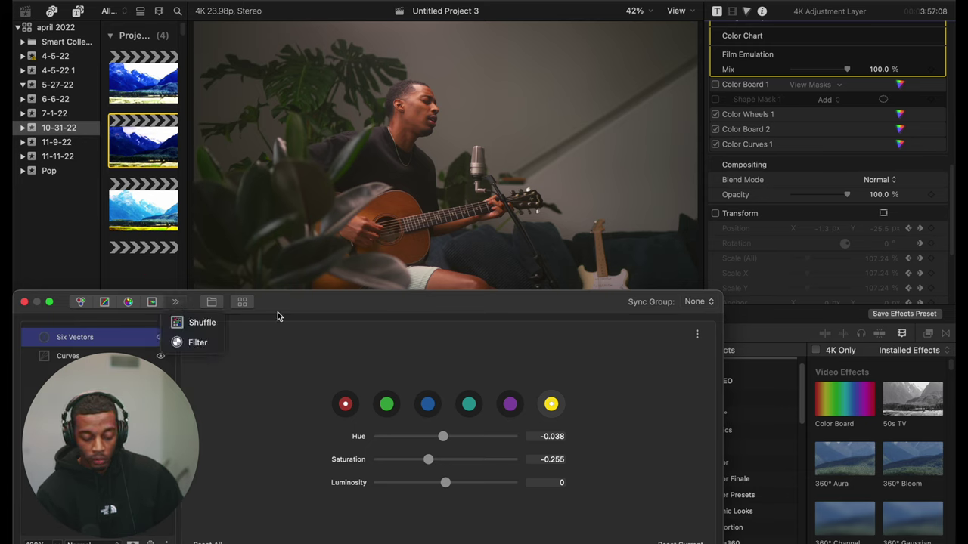
pyautogui.click(243, 302)
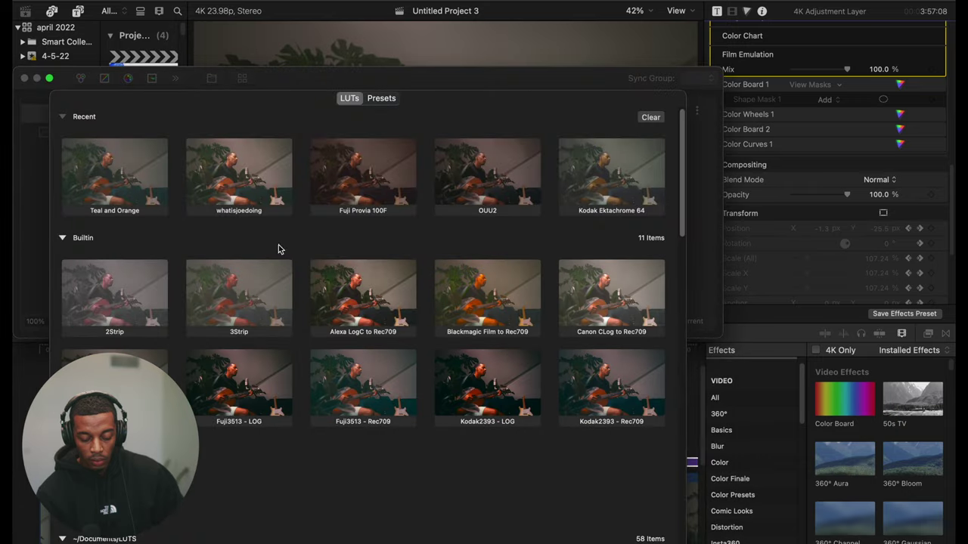
pyautogui.press('Escape')
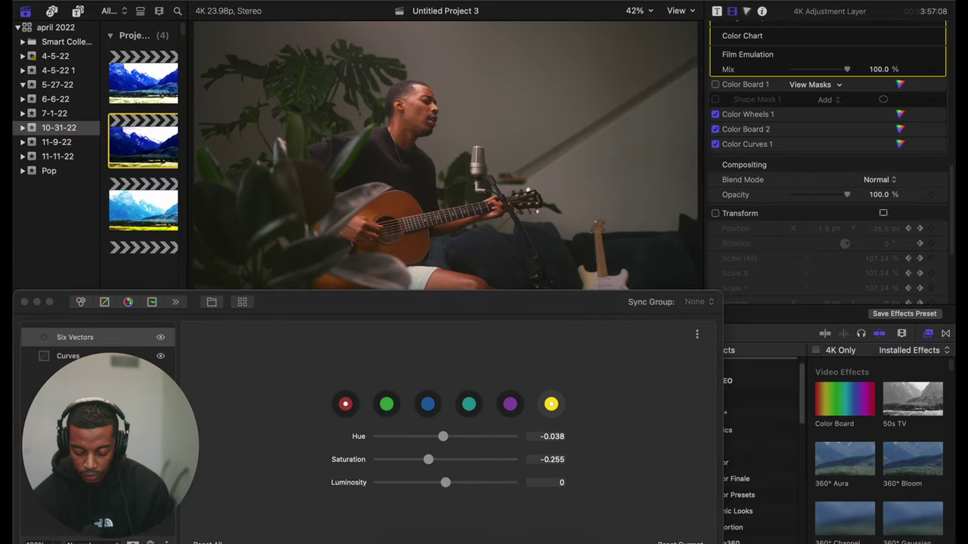
pyautogui.write('lut')
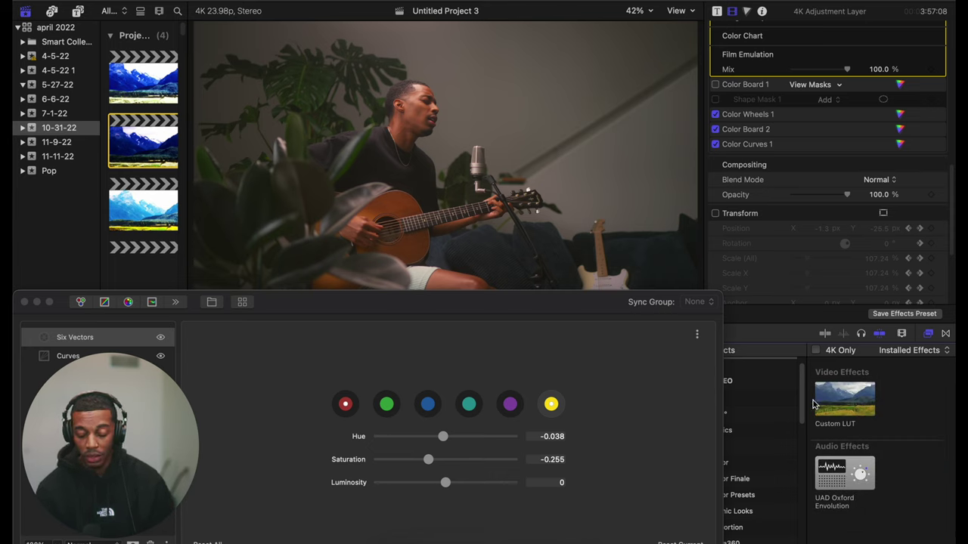
# Pick the Custom LUT effect and apply the Teal and Orange LUT from the LUT browser
pyautogui.click(845, 403)
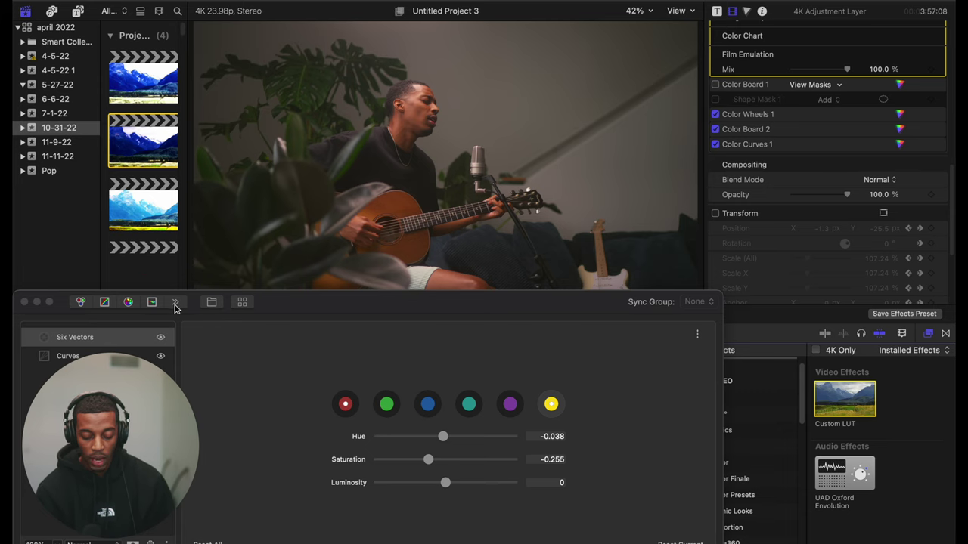
pyautogui.click(242, 302)
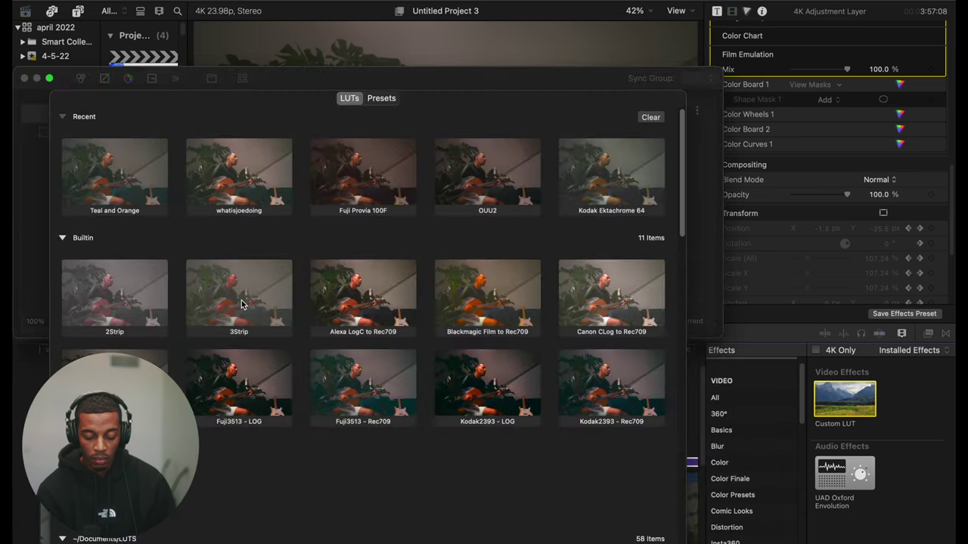
pyautogui.click(89, 180)
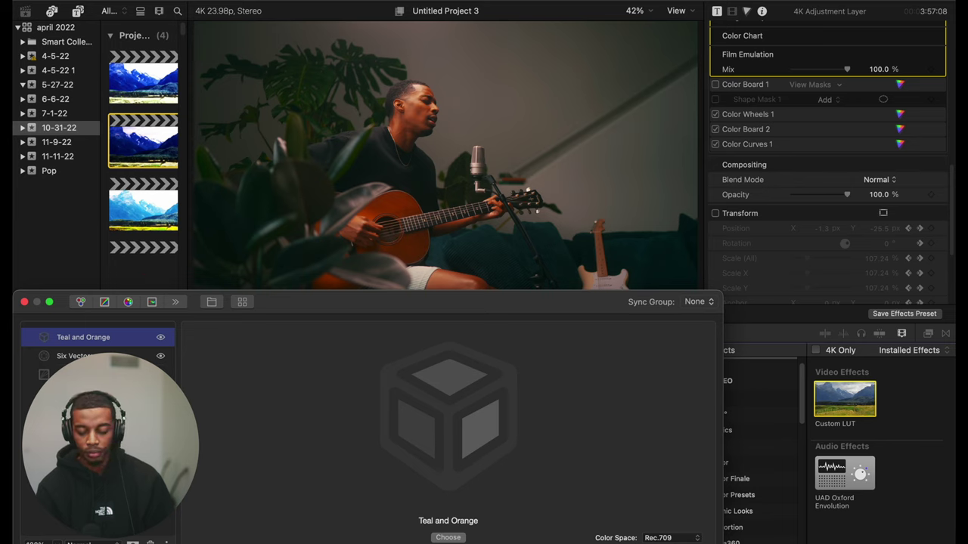
# Shift the Six Vectors yellow hue to -0.098
pyautogui.click(103, 354)
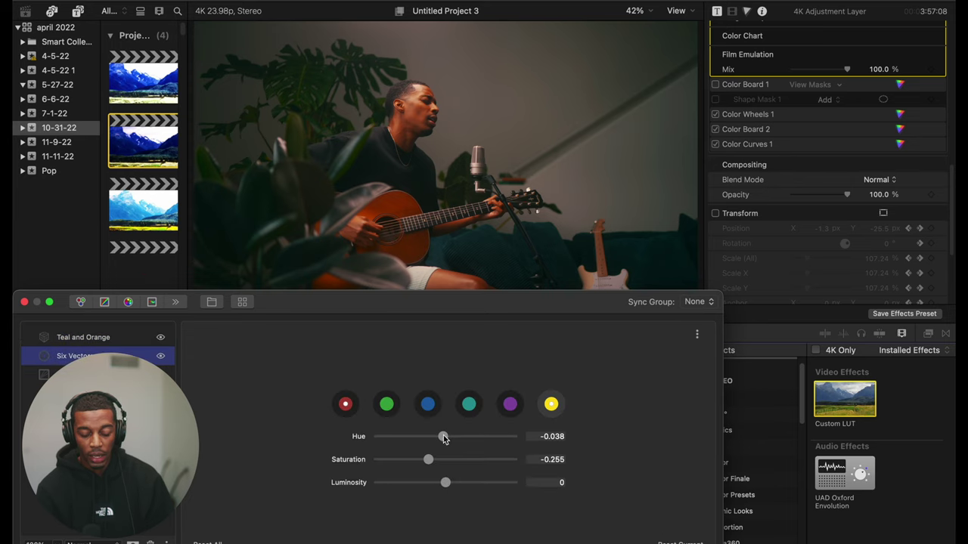
pyautogui.moveTo(444, 439); pyautogui.dragTo(443, 439)
pyautogui.moveTo(441, 438); pyautogui.dragTo(438, 437)
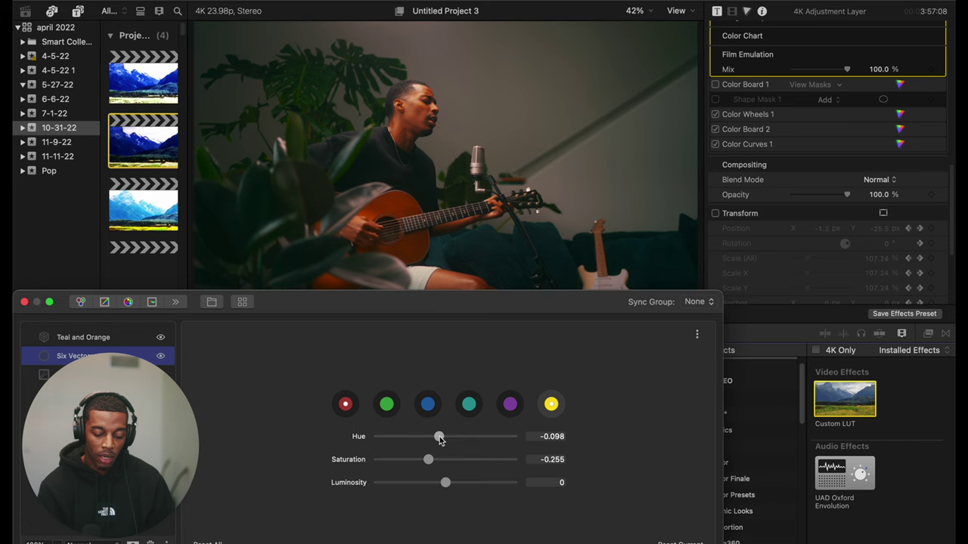
# Set the red vector to Hue 0.086 and Saturation 0.061, then reselect the Teal and Orange layer
pyautogui.click(345, 404)
pyautogui.moveTo(442, 441); pyautogui.dragTo(450, 461)
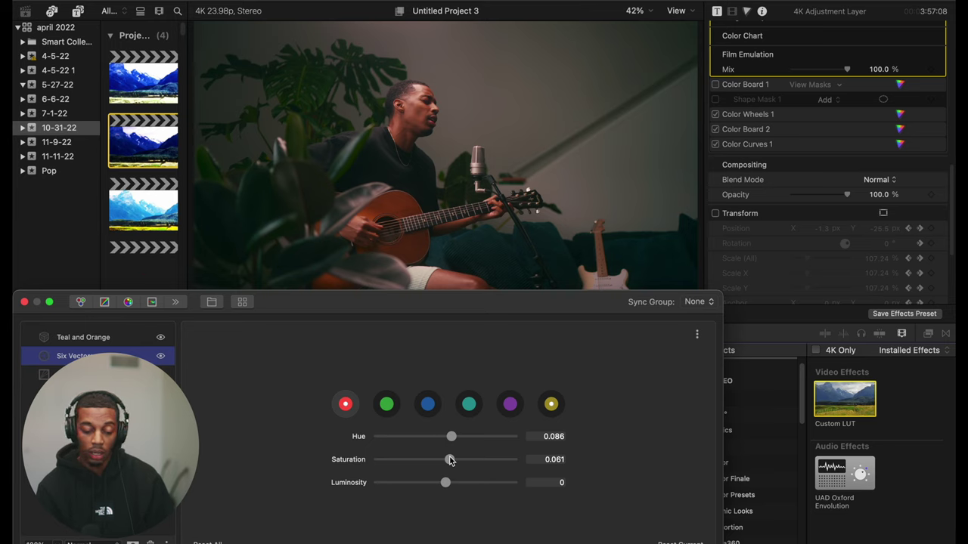
pyautogui.click(122, 337)
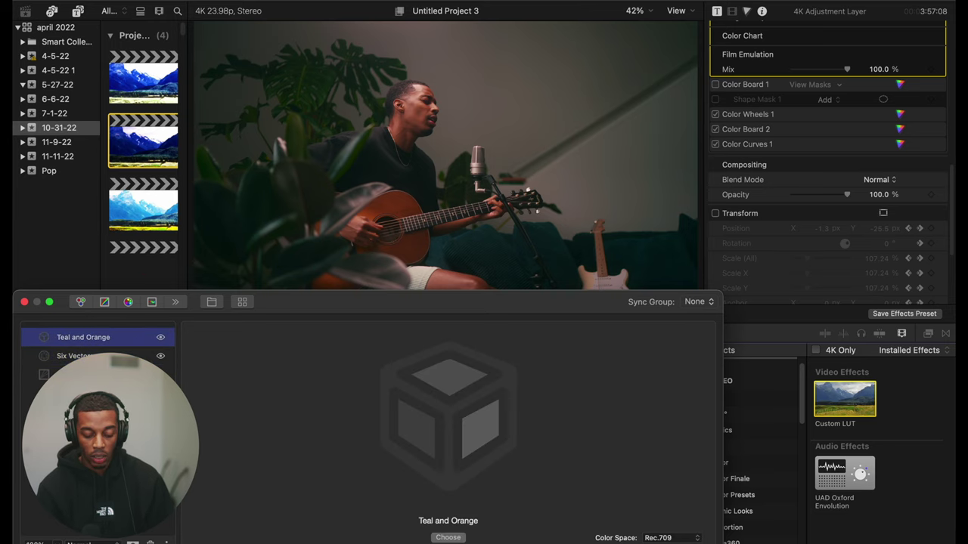
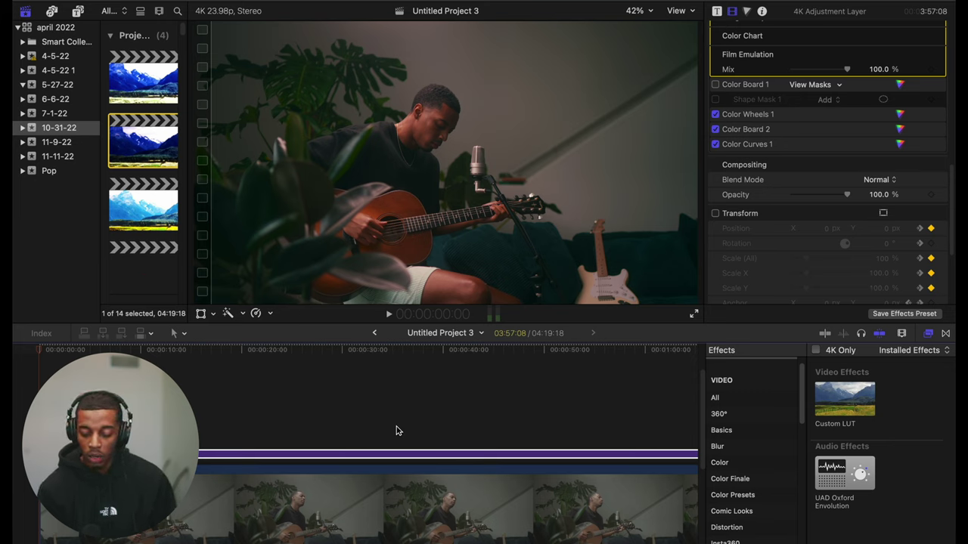
# Deselect the Film Emulation effect and enable Transform on the adjustment layer
pyautogui.click(794, 215)
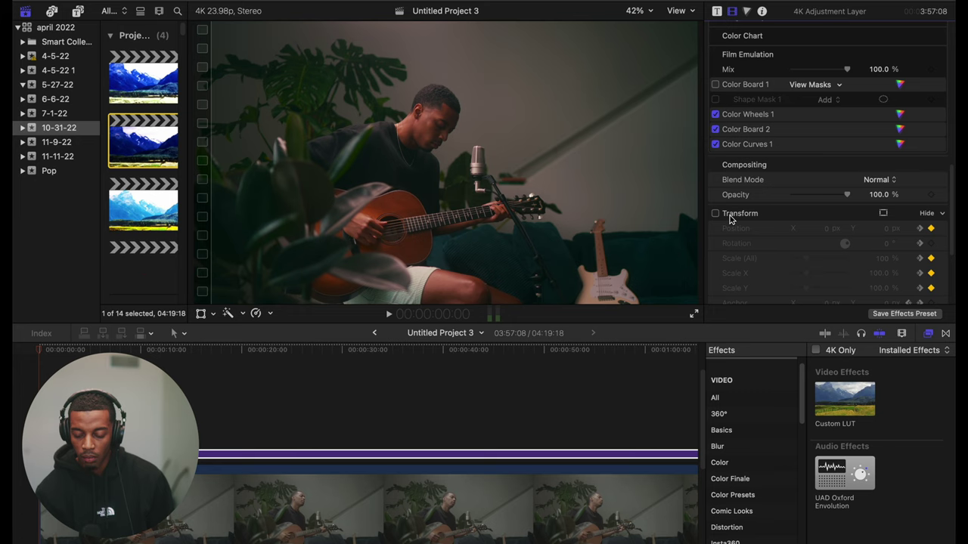
pyautogui.click(942, 229)
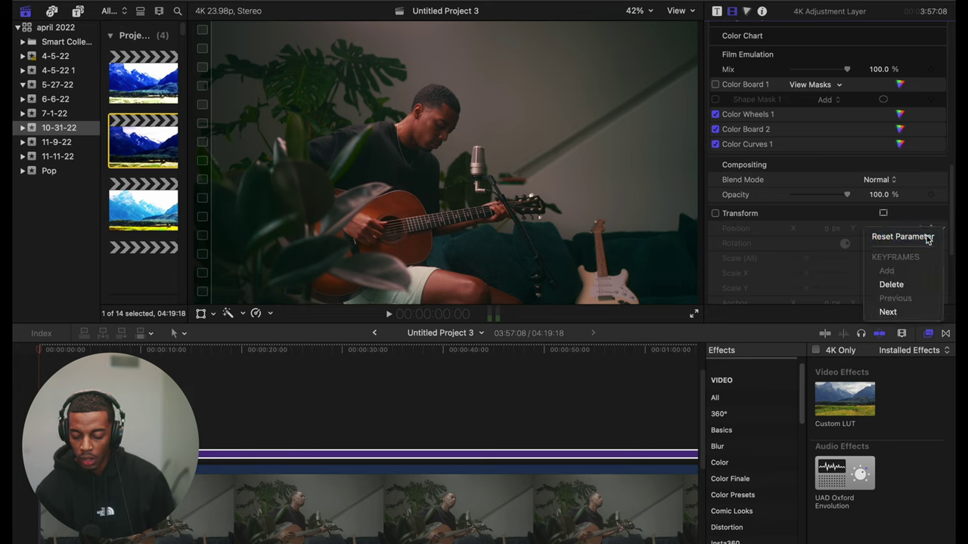
pyautogui.click(929, 237)
pyautogui.click(945, 257)
pyautogui.click(926, 263)
pyautogui.click(716, 213)
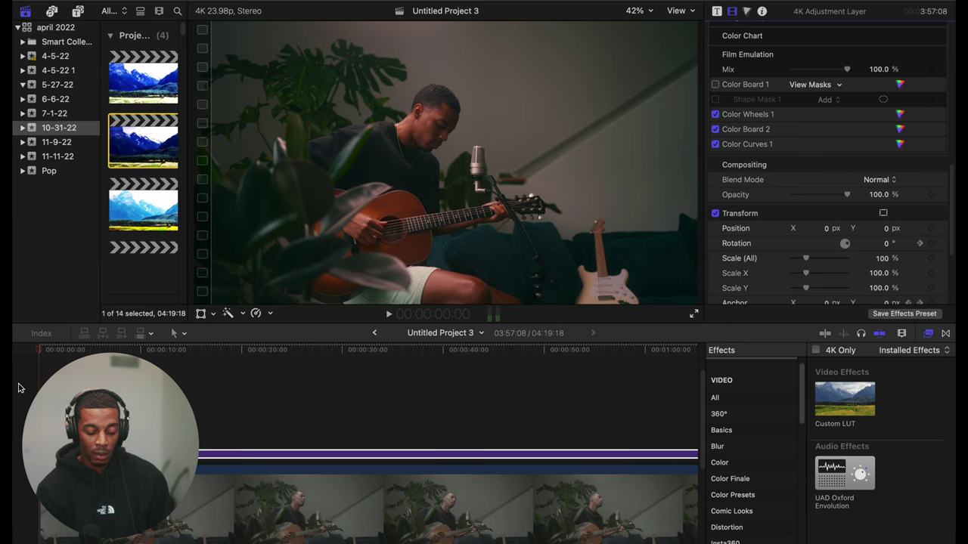
# Add starting Position and Scale (All) keyframes at the beginning of the clip
pyautogui.click(32, 349)
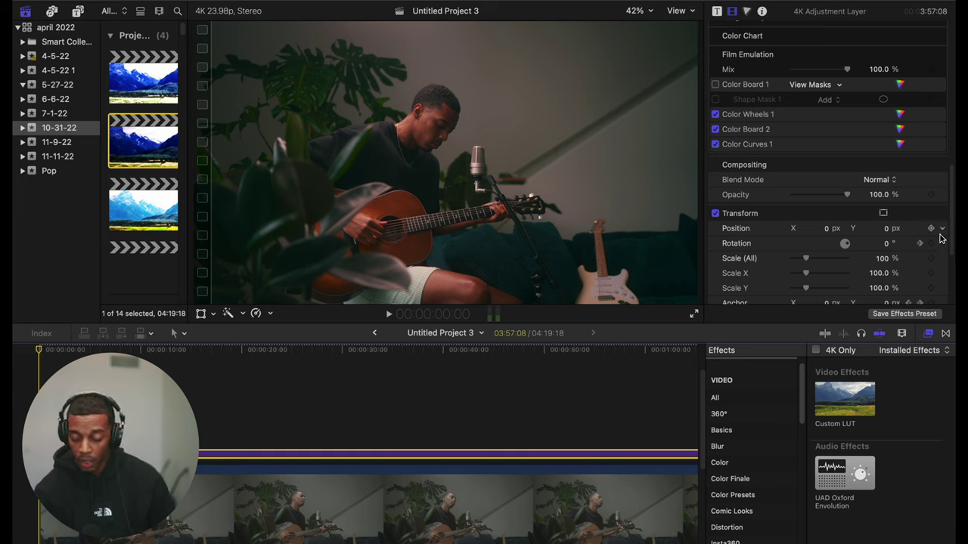
pyautogui.click(942, 230)
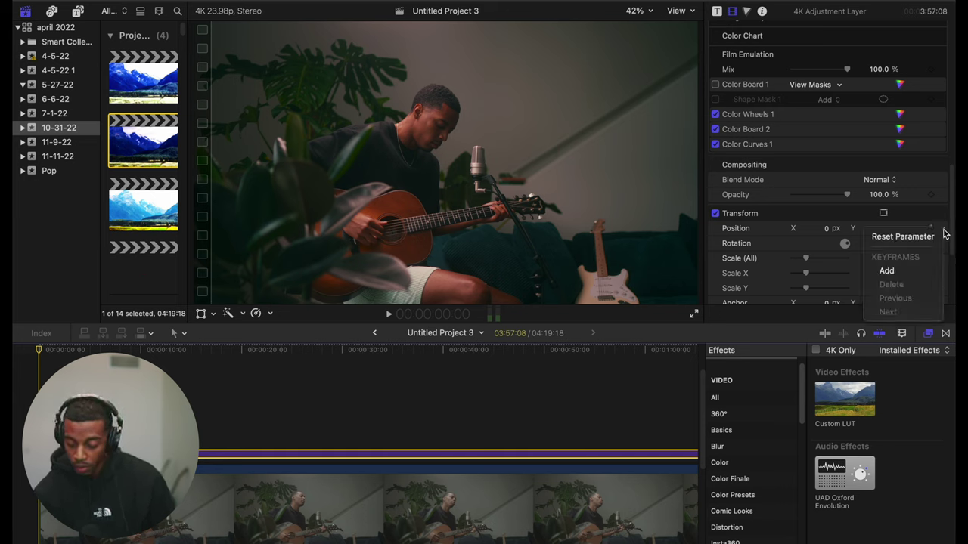
pyautogui.click(917, 271)
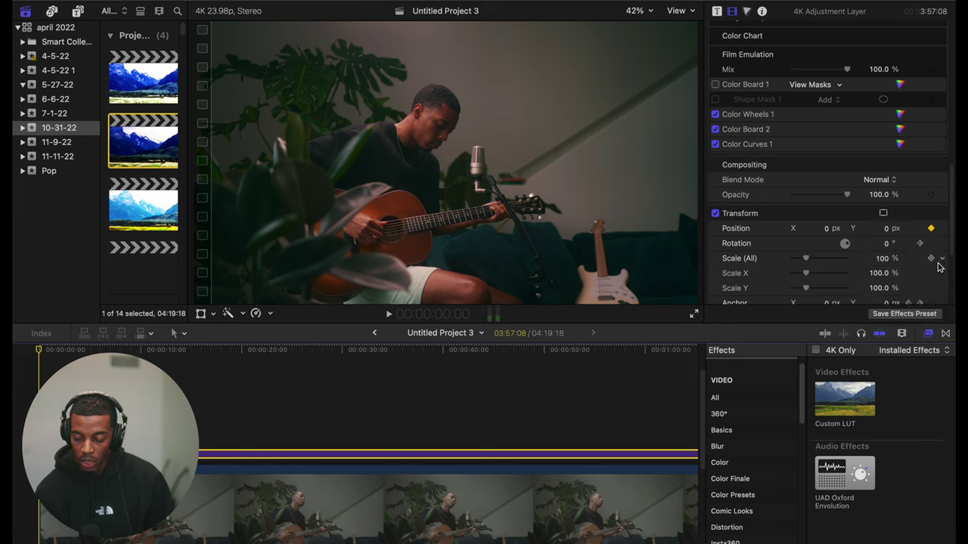
pyautogui.click(942, 259)
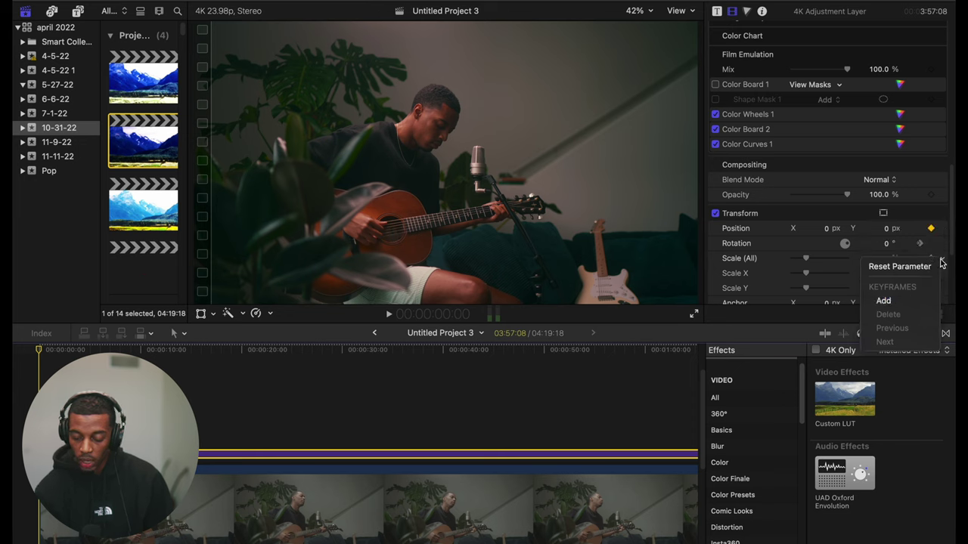
pyautogui.click(884, 301)
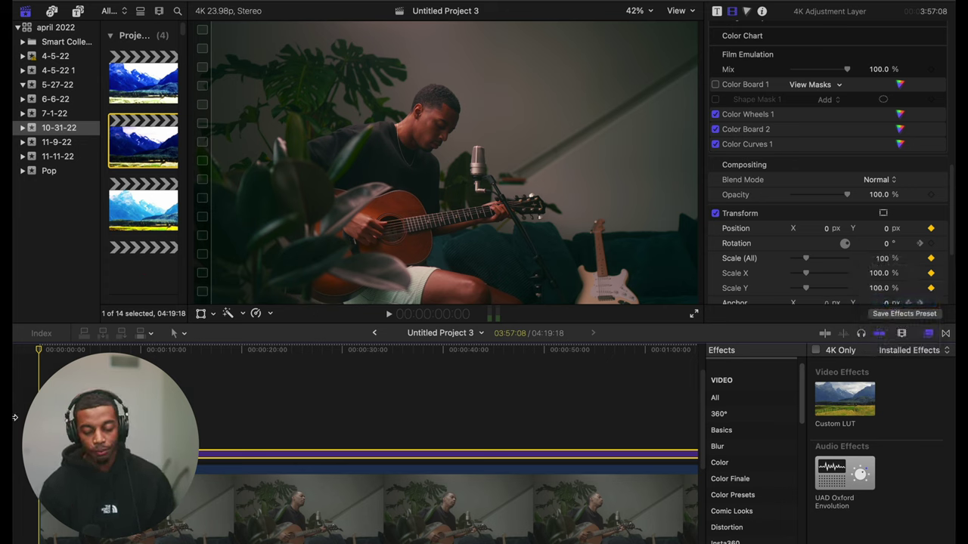
pyautogui.hscroll(5, 469, 463)
pyautogui.hscroll(8, 469, 463)
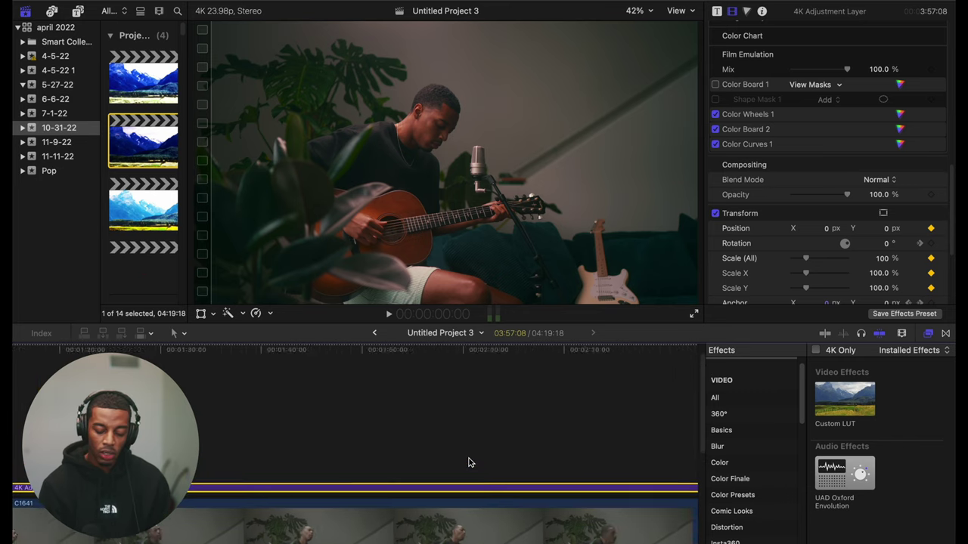
pyautogui.hscroll(-5, 468, 463)
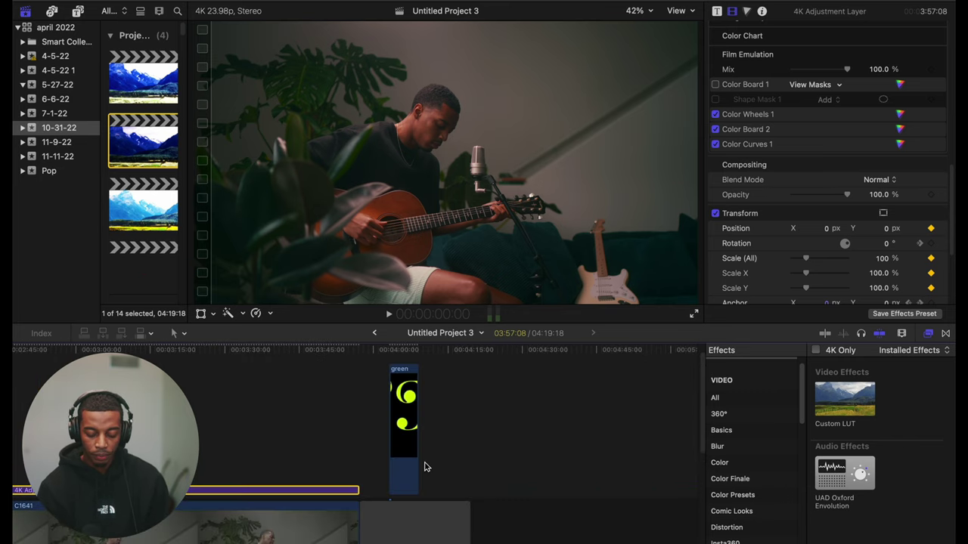
pyautogui.click(206, 354)
# Scrub the timeline and park the playhead at 3:14:07
pyautogui.click(139, 351)
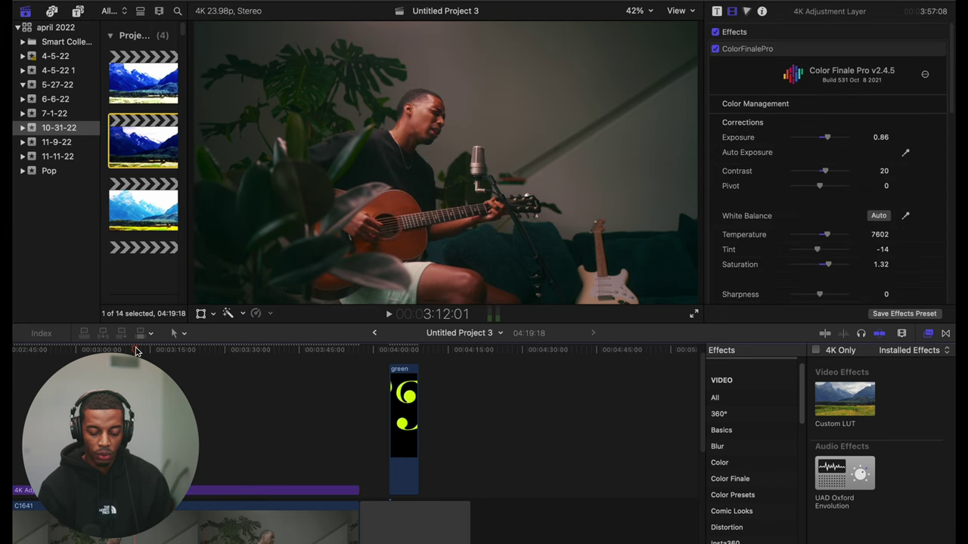
pyautogui.moveTo(140, 352)
pyautogui.mouseDown()
pyautogui.moveTo(224, 352)
pyautogui.moveTo(145, 351)
pyautogui.mouseUp()
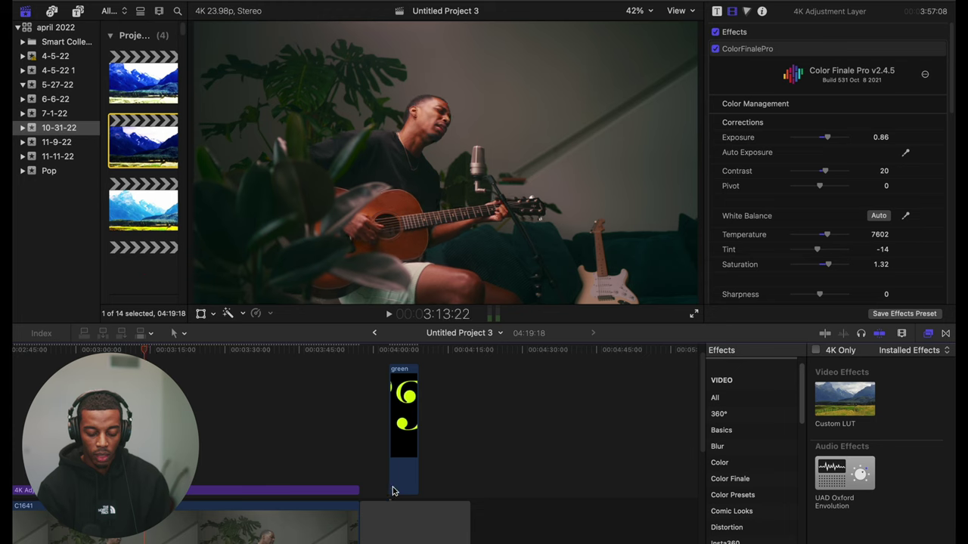
pyautogui.click(346, 353)
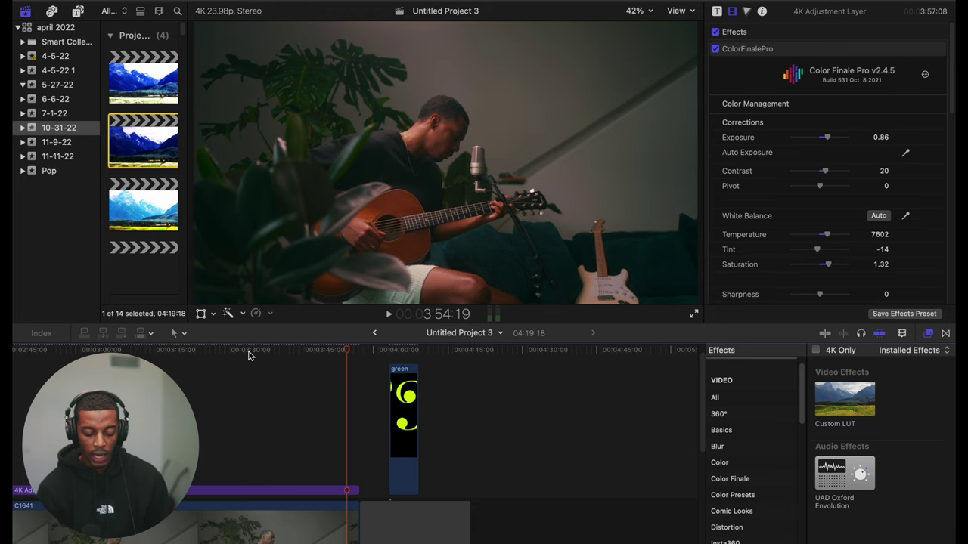
pyautogui.click(177, 353)
pyautogui.press('Up')
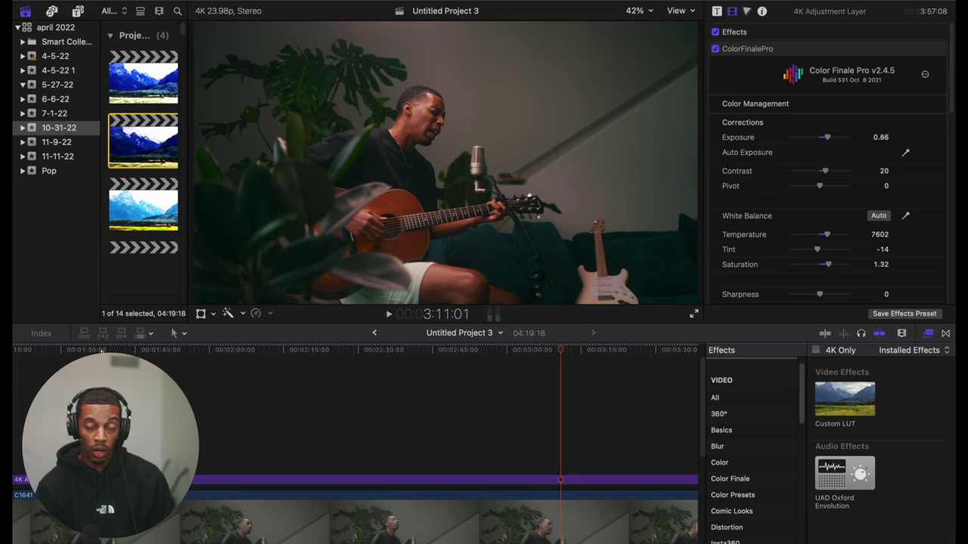
pyautogui.hscroll(-10, 267, 403)
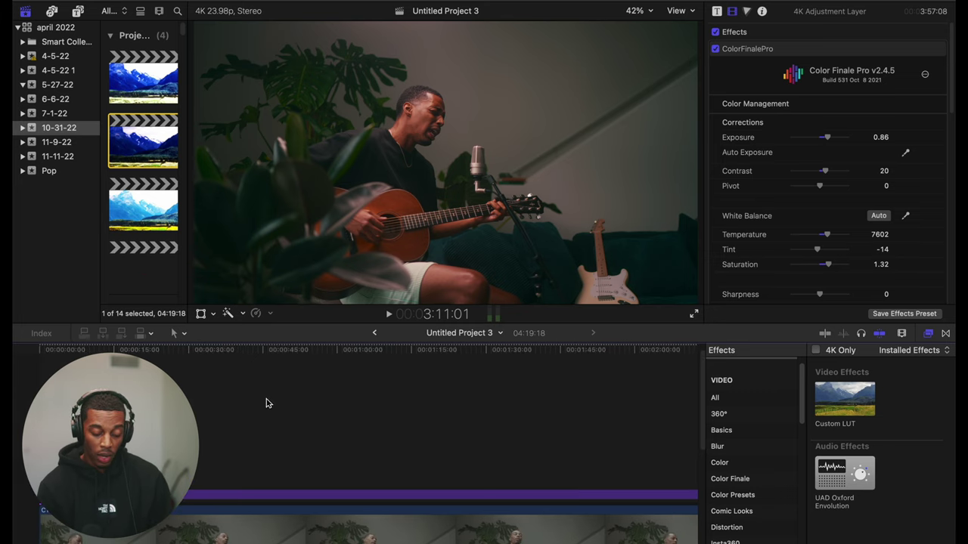
pyautogui.hscroll(15, 386, 415)
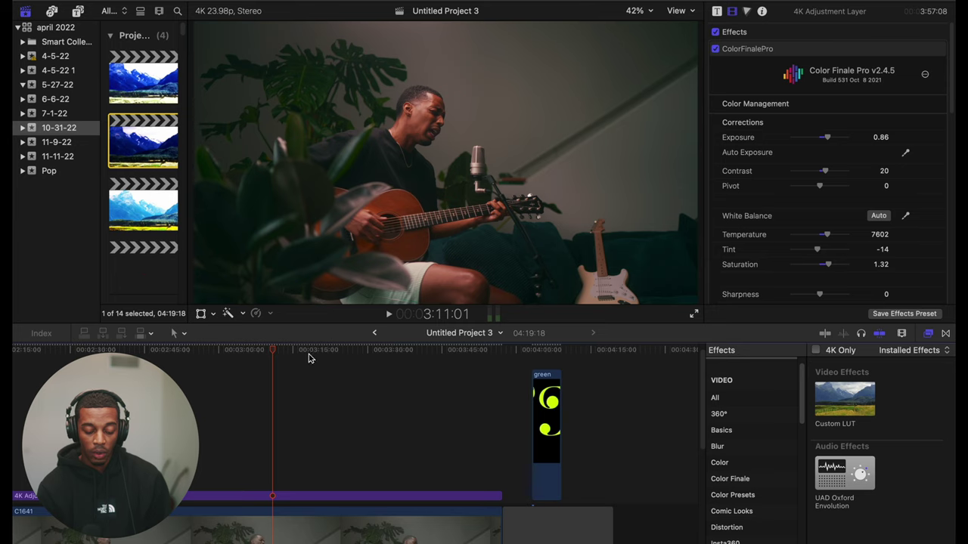
pyautogui.click(289, 351)
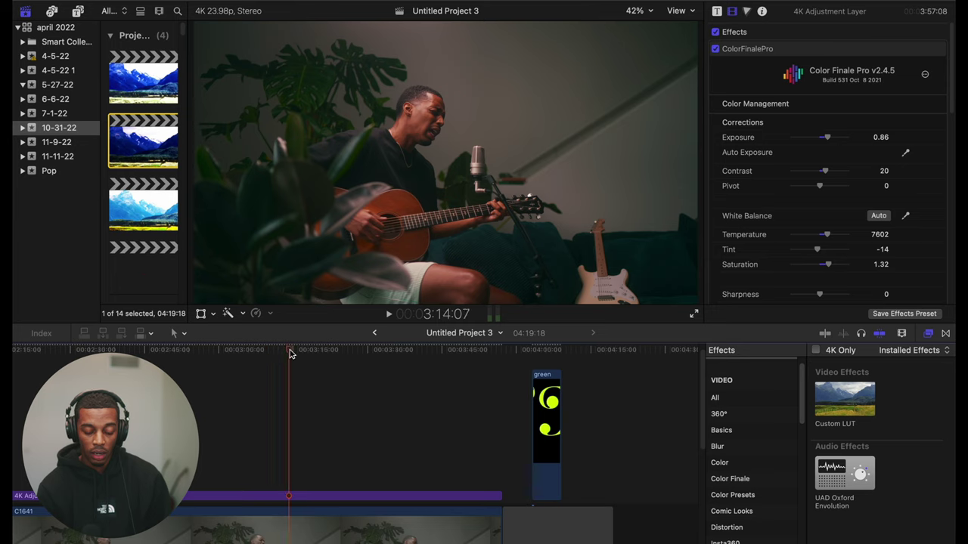
# Select the 4K Adjustment Layer clip and bring its Transform settings into view
pyautogui.click(283, 499)
pyautogui.scroll(-2, 889, 152)
pyautogui.scroll(-12, 889, 152)
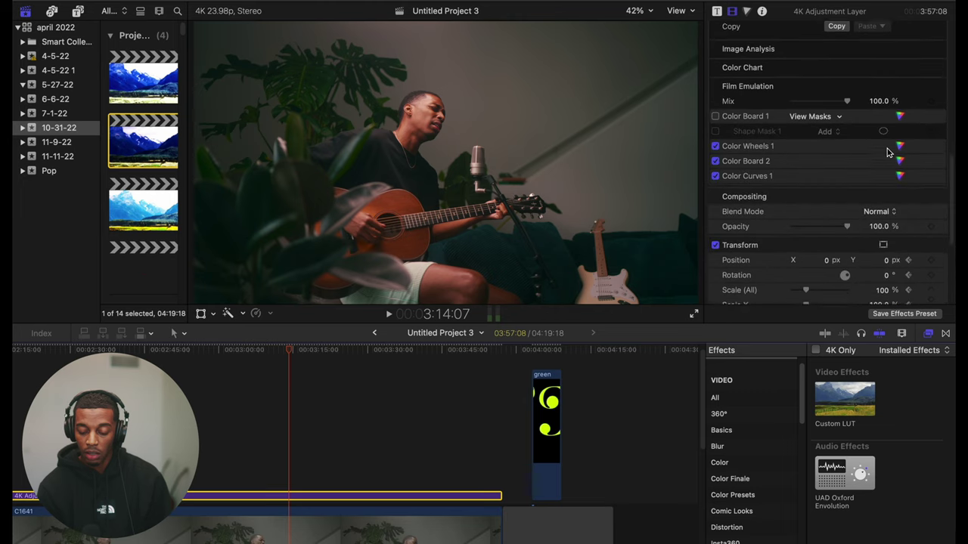
# Add Position and Scale (All) keyframes at 3:14:07, still at 0 px and 100%
pyautogui.scroll(-3, 889, 151)
pyautogui.scroll(-7, 888, 152)
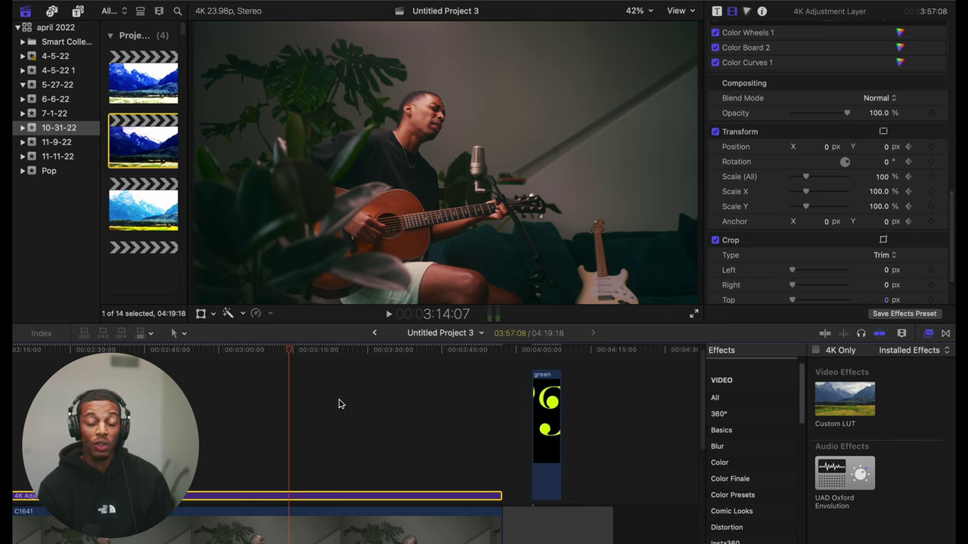
pyautogui.click(931, 147)
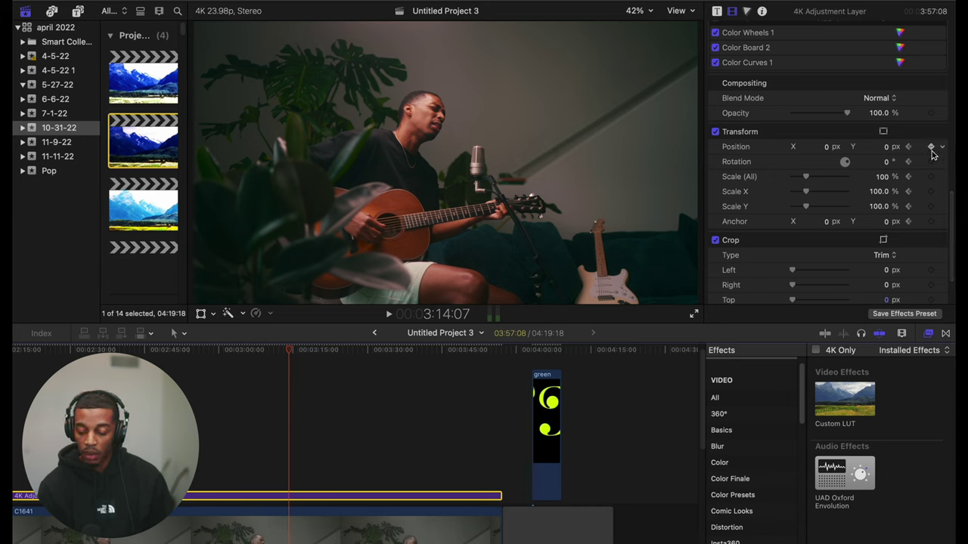
pyautogui.click(942, 146)
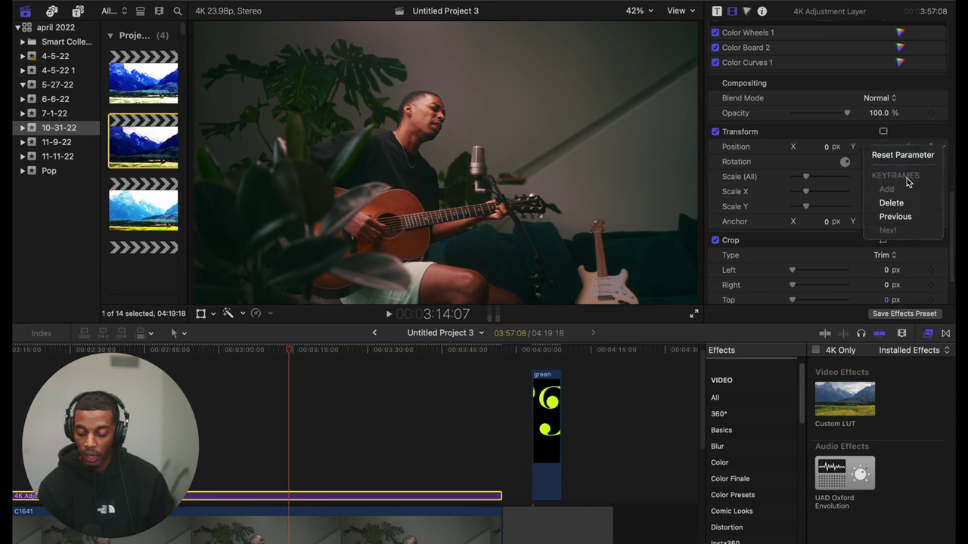
pyautogui.click(914, 134)
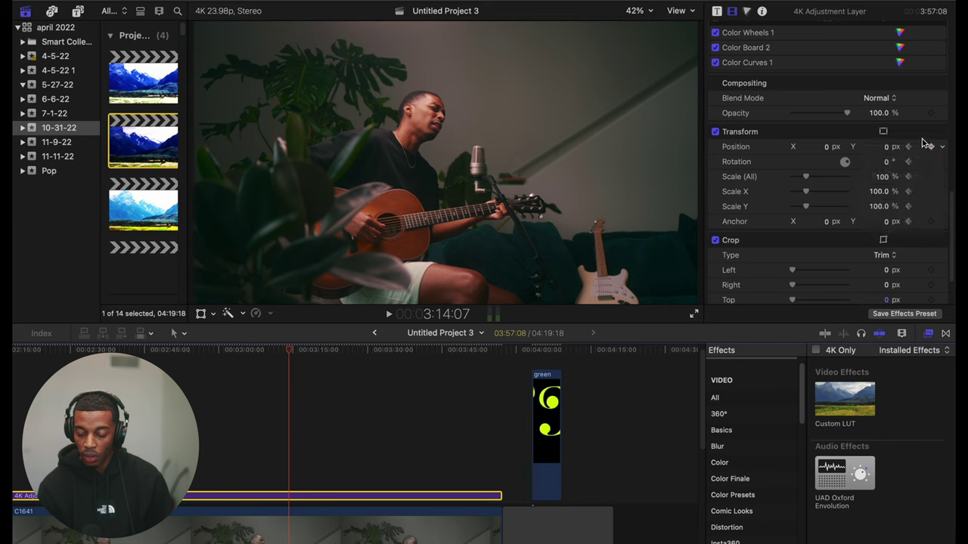
pyautogui.click(933, 177)
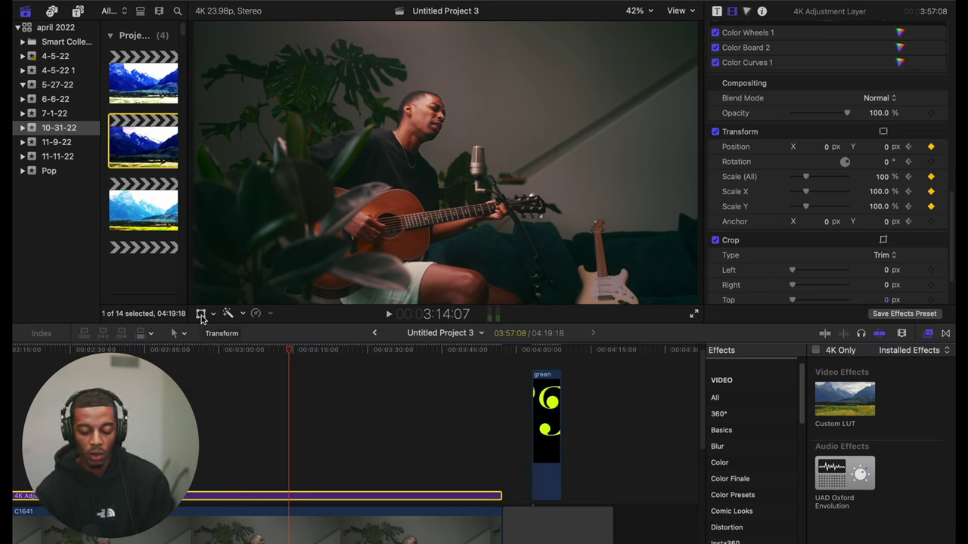
pyautogui.click(201, 314)
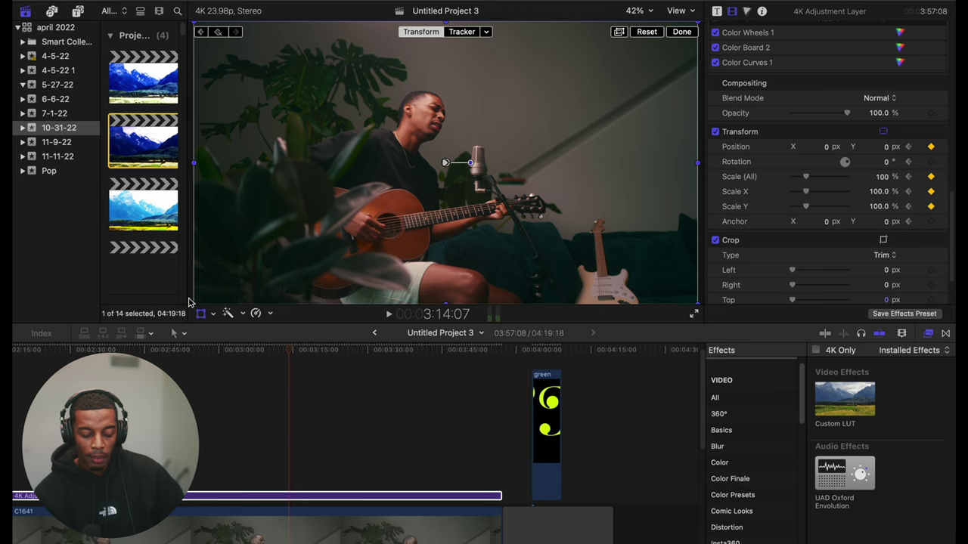
# Scale the adjustment layer to 140% and move it to X 103.0 px, Y -363.7 px
pyautogui.moveTo(195, 303); pyautogui.dragTo(142, 338)
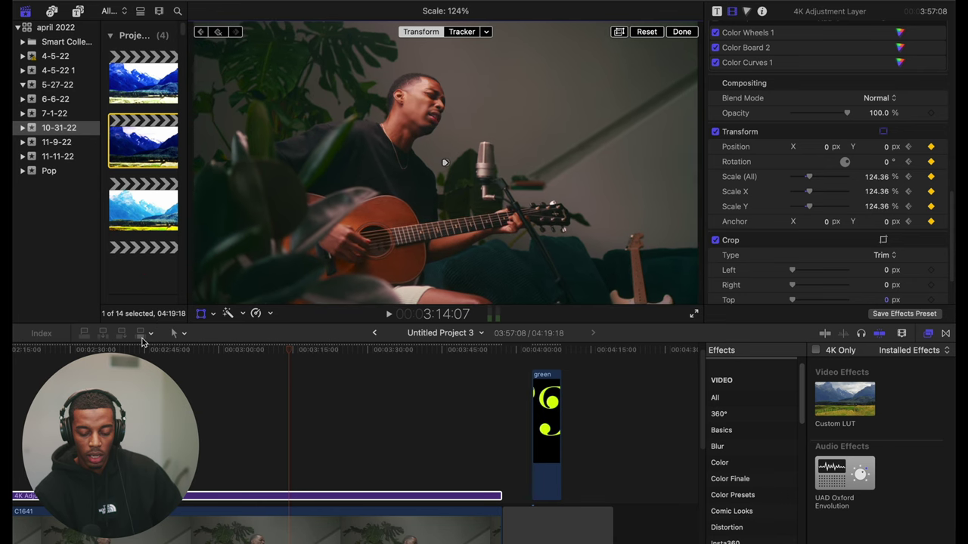
pyautogui.moveTo(141, 341); pyautogui.dragTo(128, 350)
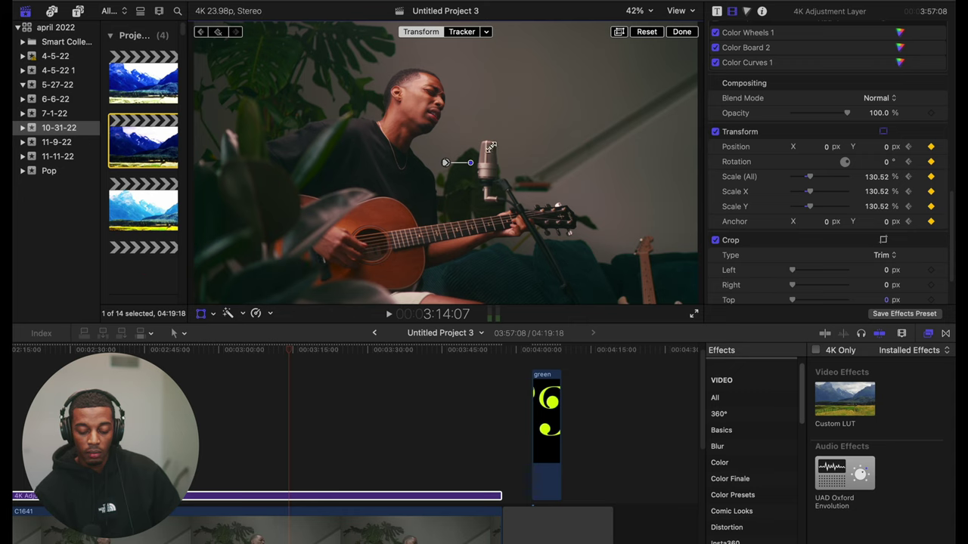
pyautogui.click(449, 164)
pyautogui.moveTo(447, 163); pyautogui.dragTo(478, 195)
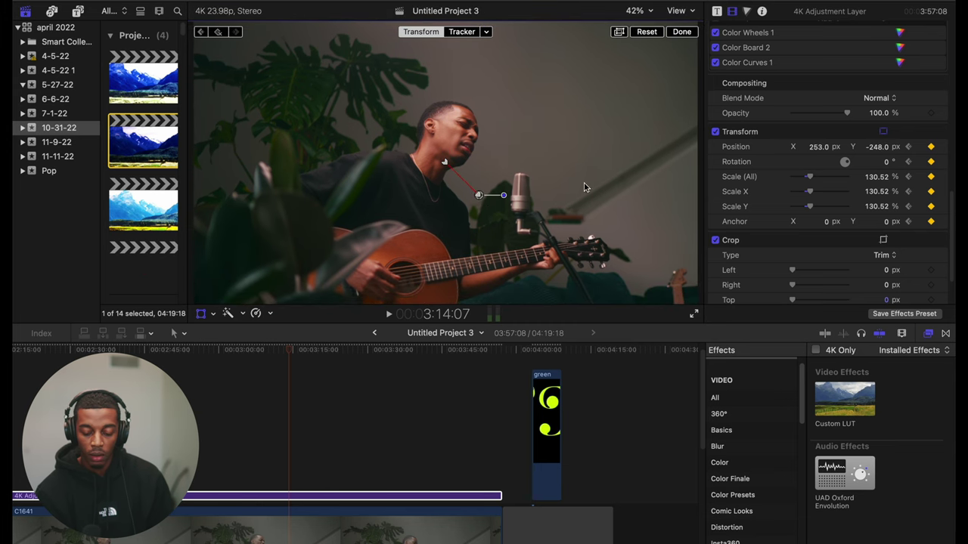
pyautogui.moveTo(808, 177); pyautogui.dragTo(811, 178)
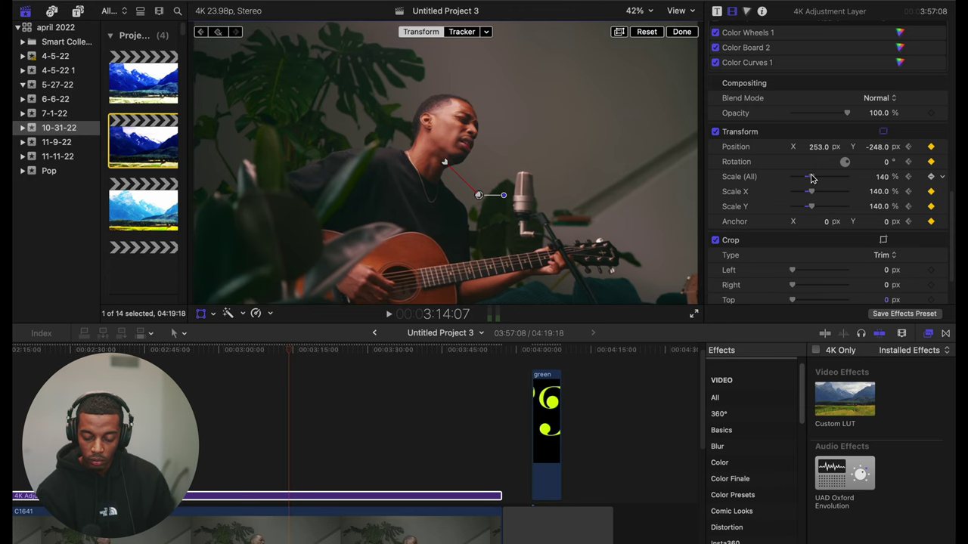
pyautogui.moveTo(478, 195); pyautogui.dragTo(459, 211)
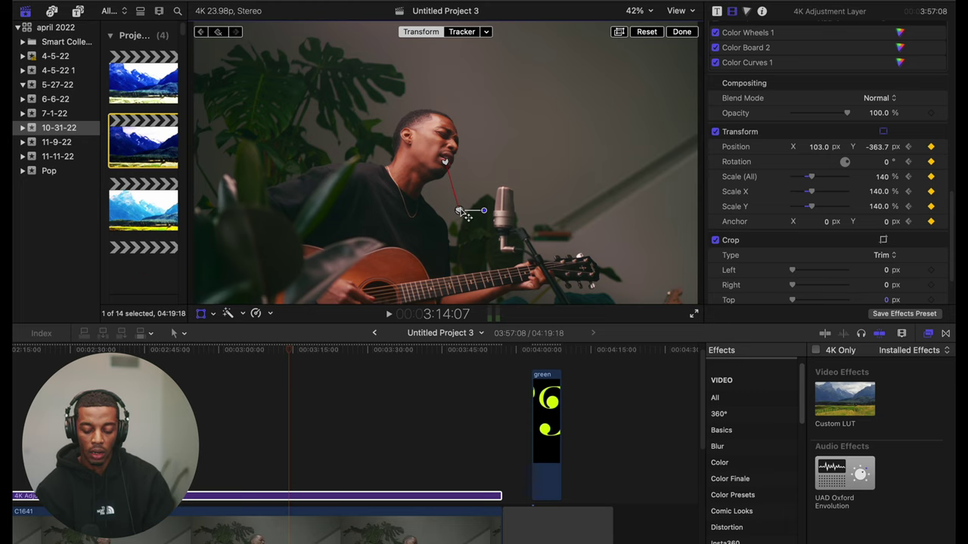
pyautogui.hscroll(-15, 200, 389)
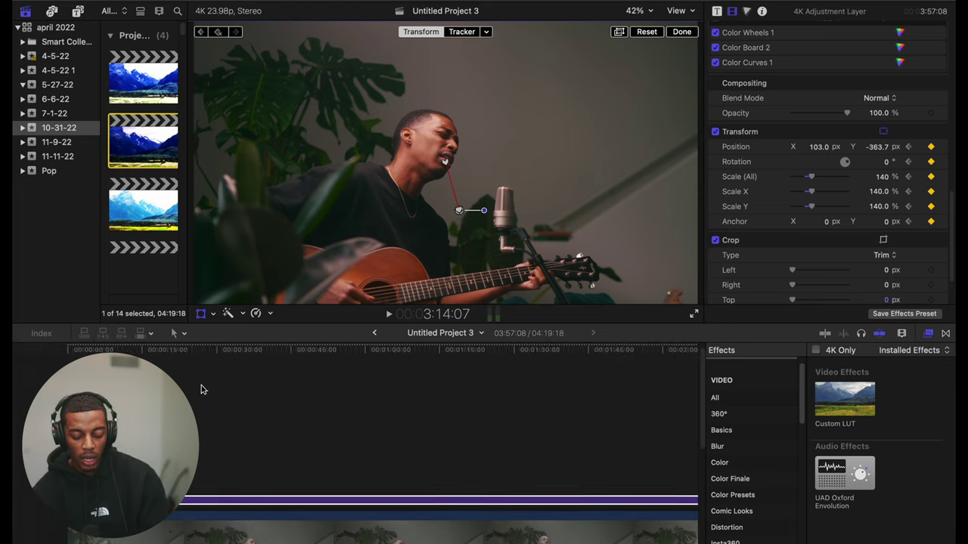
# Play the project from the beginning and stop to check the punch-in
pyautogui.press('Home')
pyautogui.press('space')
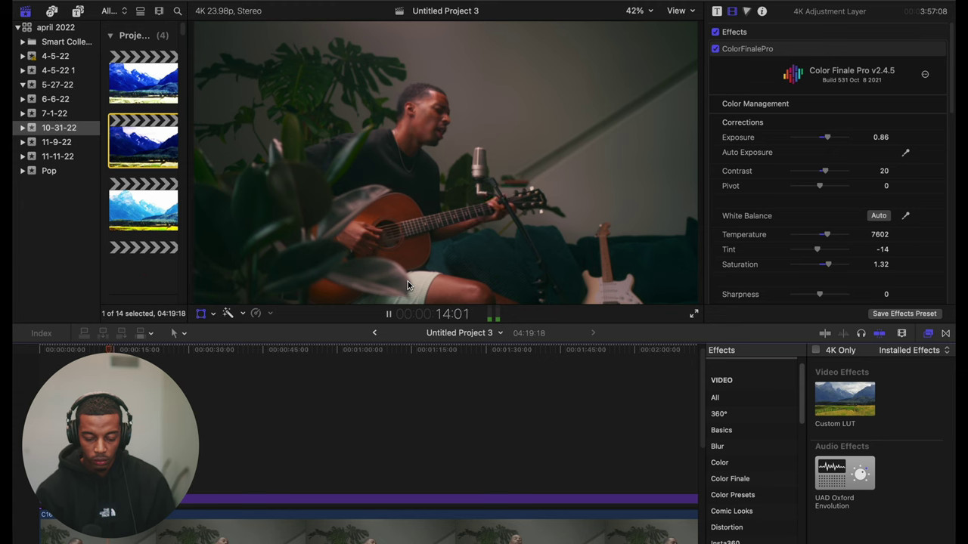
pyautogui.press('space')
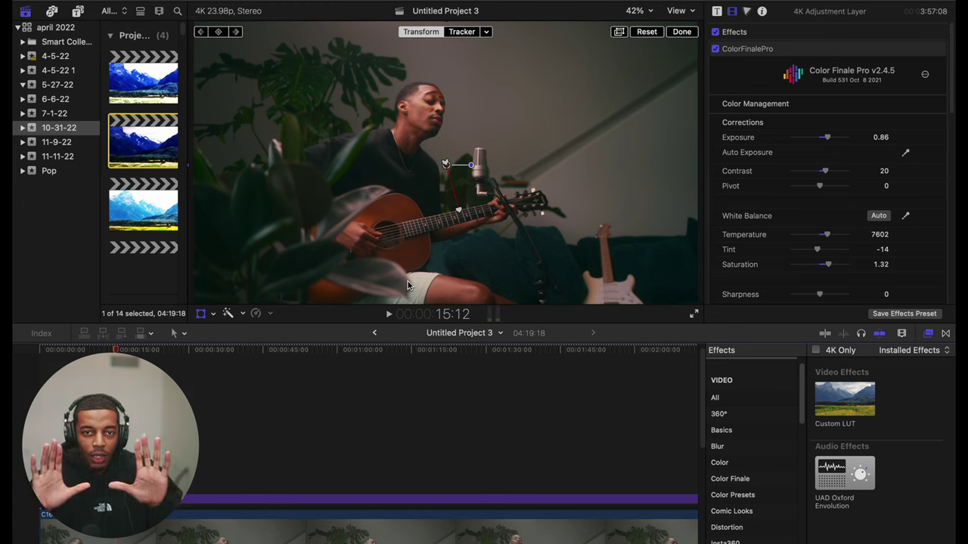
# Check the zoom at 2:48, 3:13:07, 3:33:19 and 3:45:15 on the timeline
pyautogui.hscroll(10, 350, 393)
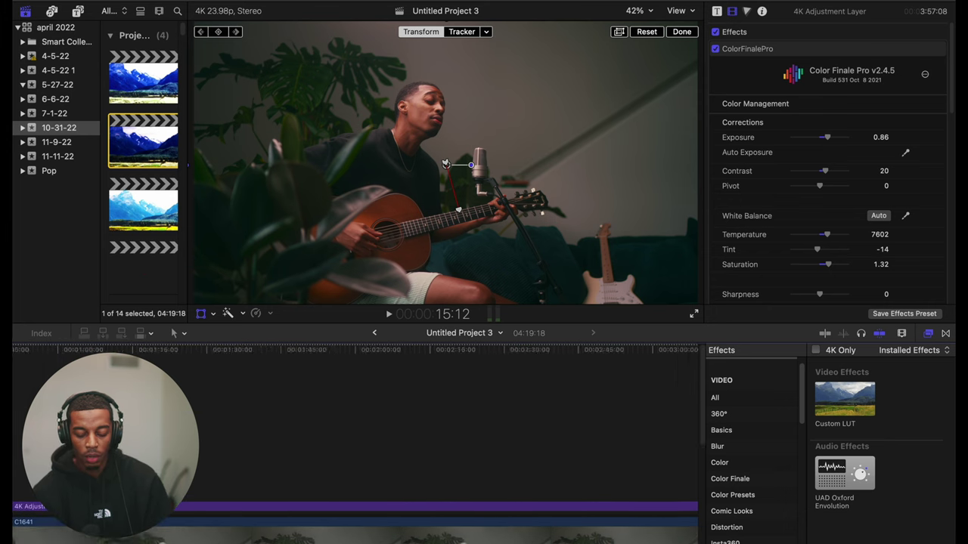
pyautogui.click(466, 366)
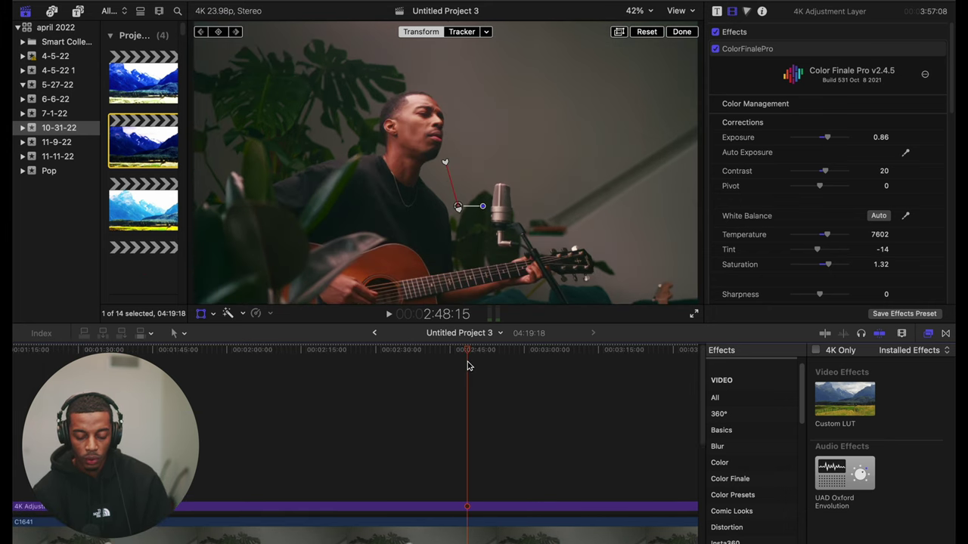
pyautogui.click(589, 369)
pyautogui.hscroll(5, 590, 361)
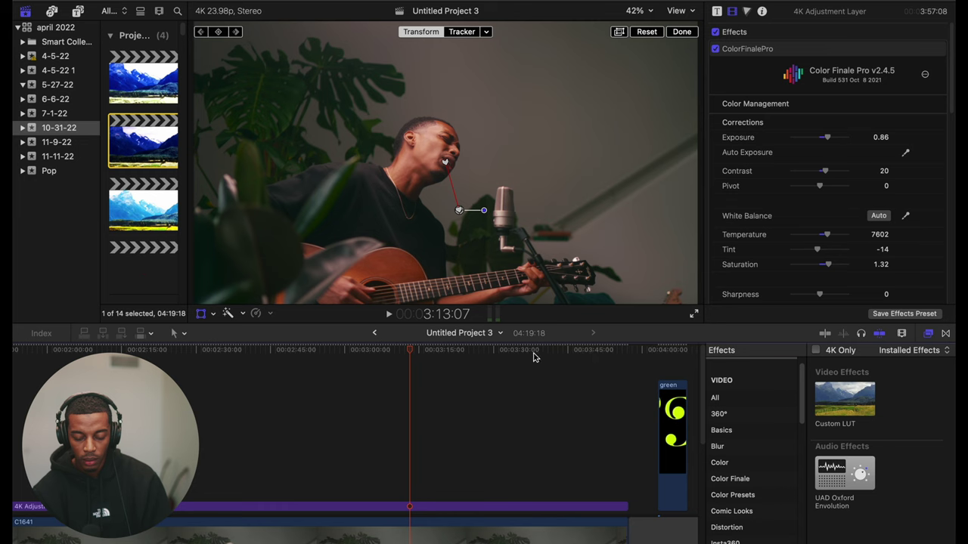
pyautogui.click(512, 357)
pyautogui.click(570, 356)
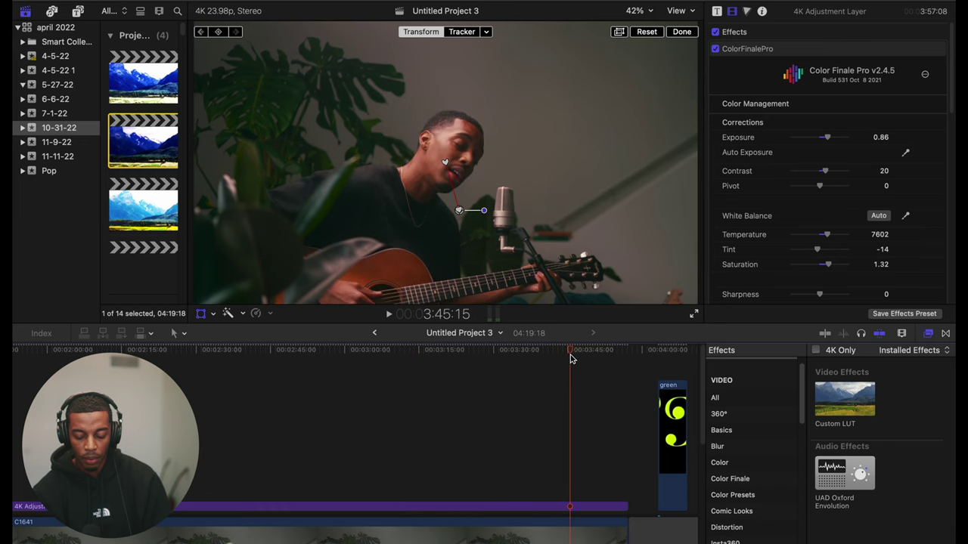
pyautogui.hscroll(3, 571, 359)
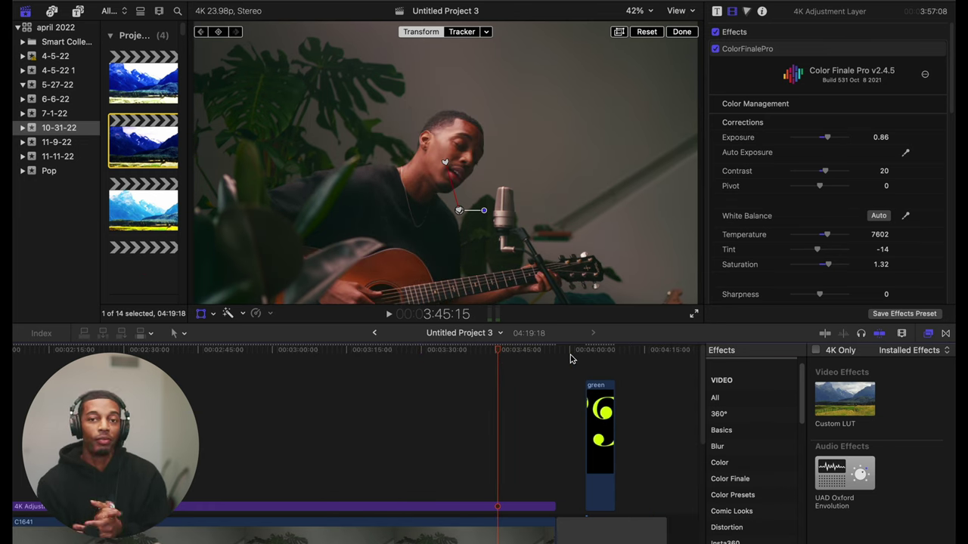